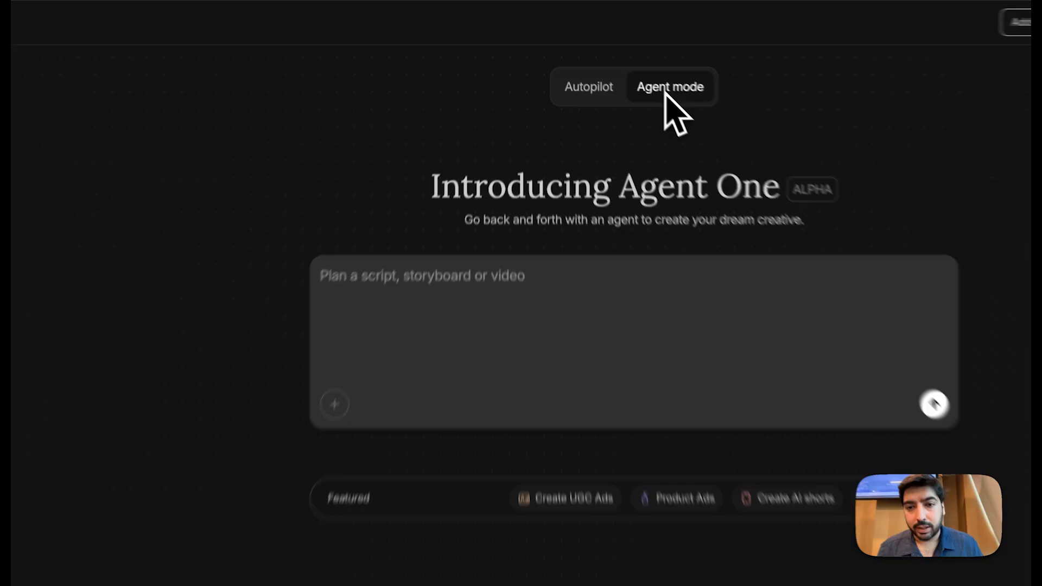
# Enter a prompt saying you want to make a short animated film, are attaching the treatment document, and welcome any questions after it is read
pyautogui.click(434, 310)
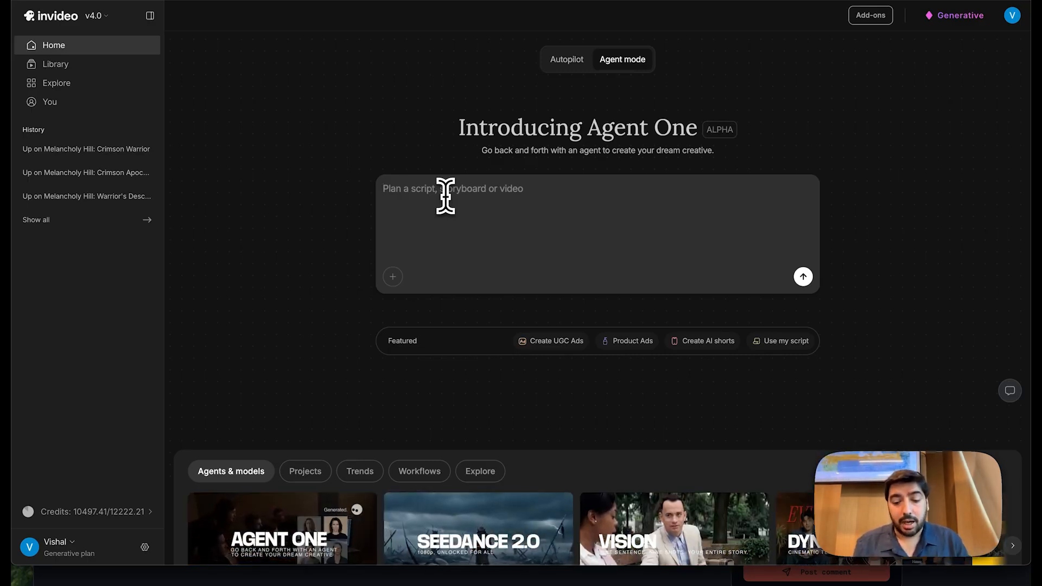
pyautogui.write('I want to make a short animat')
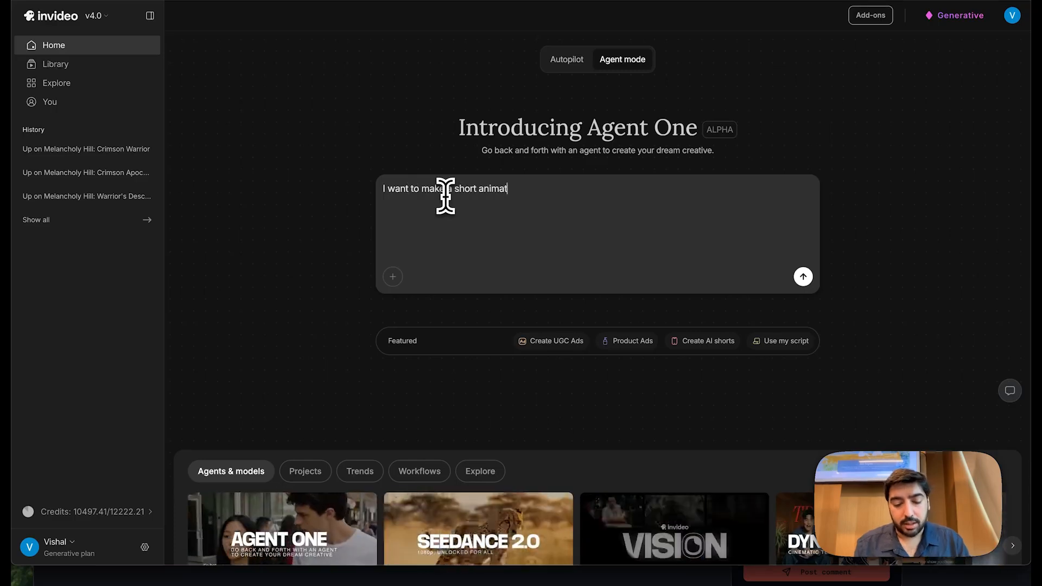
pyautogui.write('ed film. I am attaching the treatment document')
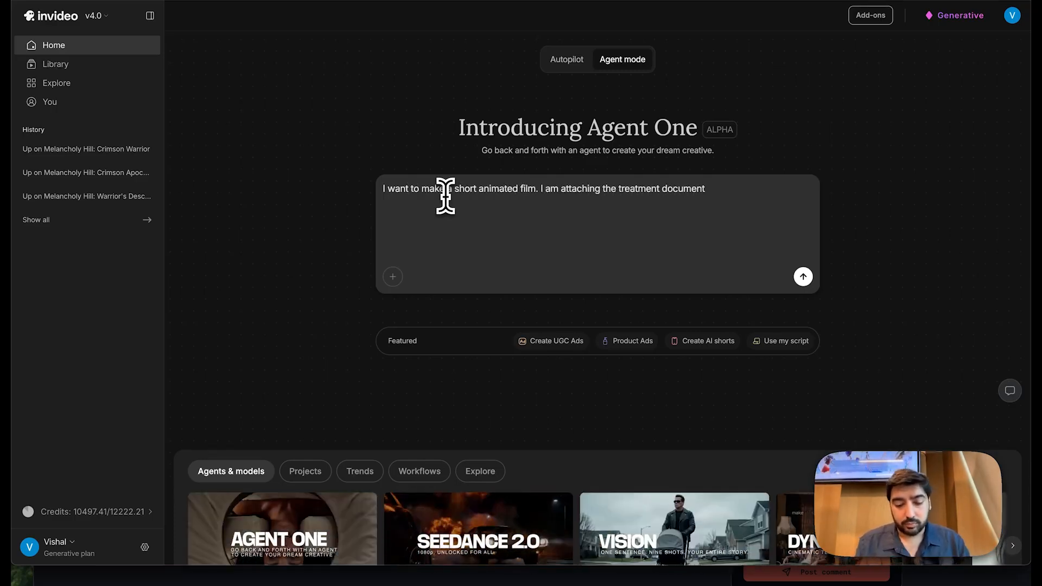
pyautogui.write(' too so you can go through it and ask me in case ')
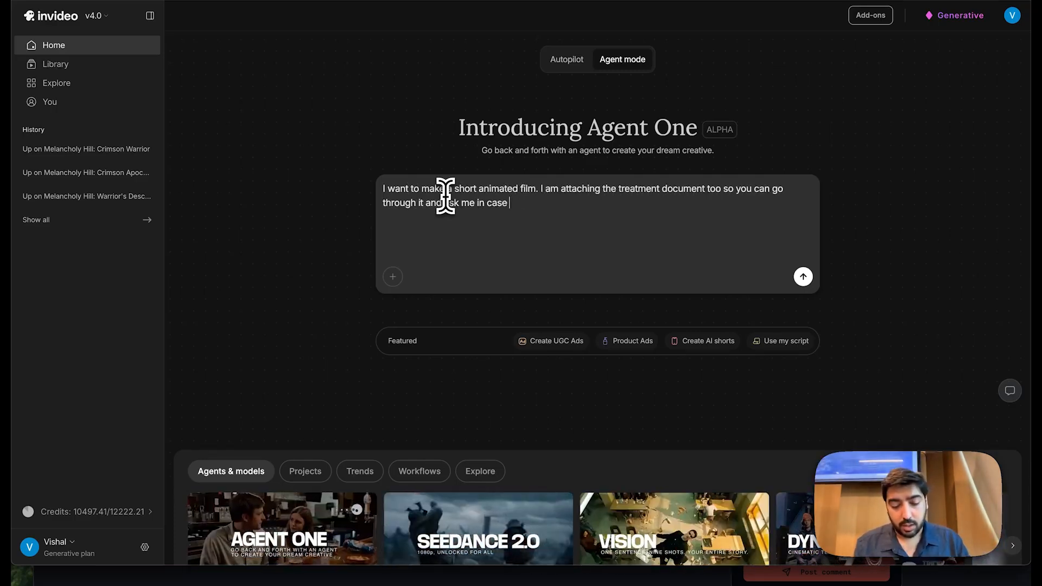
pyautogui.write('you have any questions.')
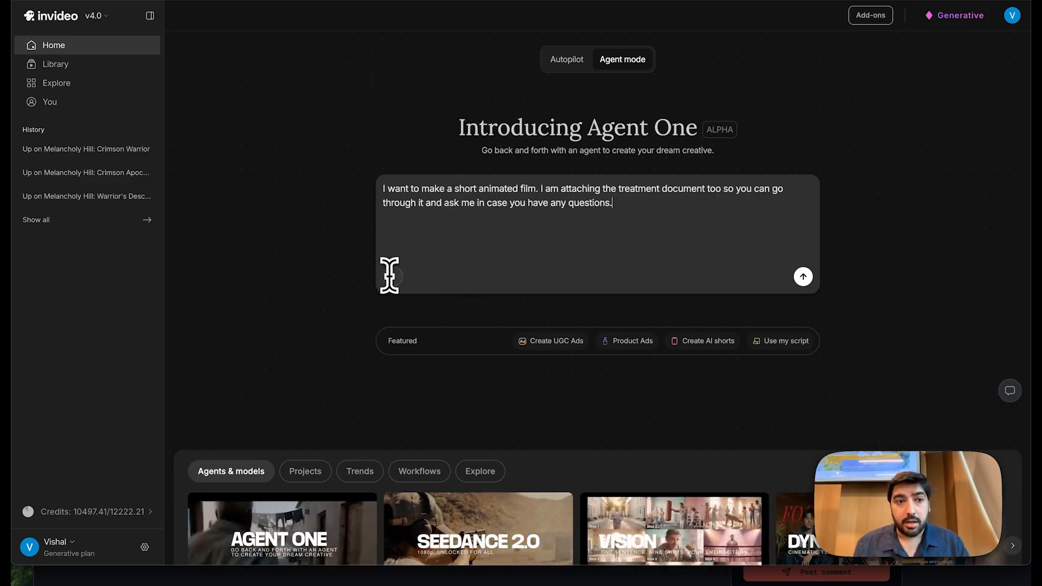
# Switch to Finder, open hachiko_story_flow (2).pdf from the Treatment note folder and examine its table of contents
pyautogui.click(53, 566)
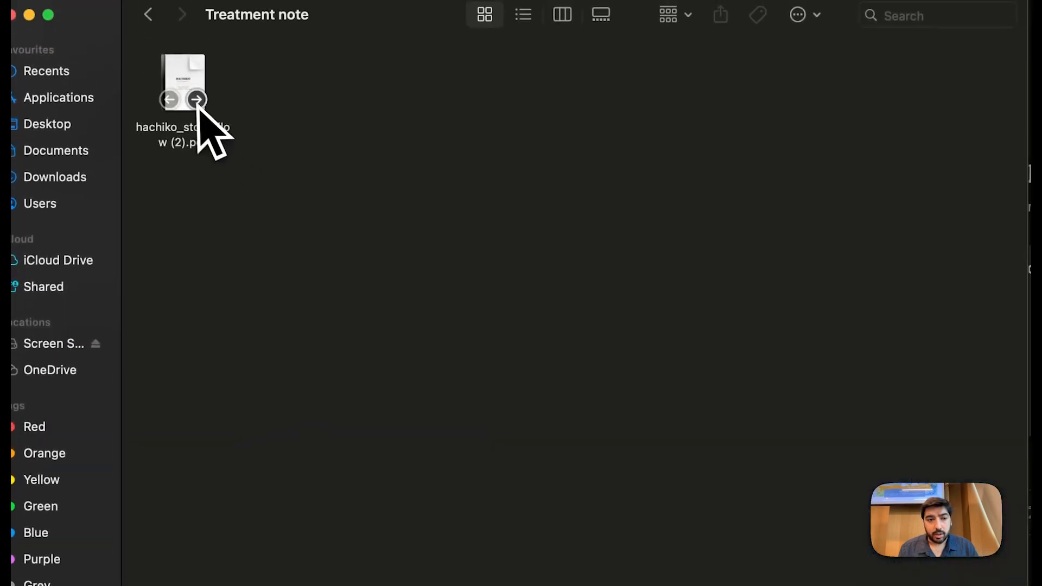
pyautogui.doubleClick(193, 92)
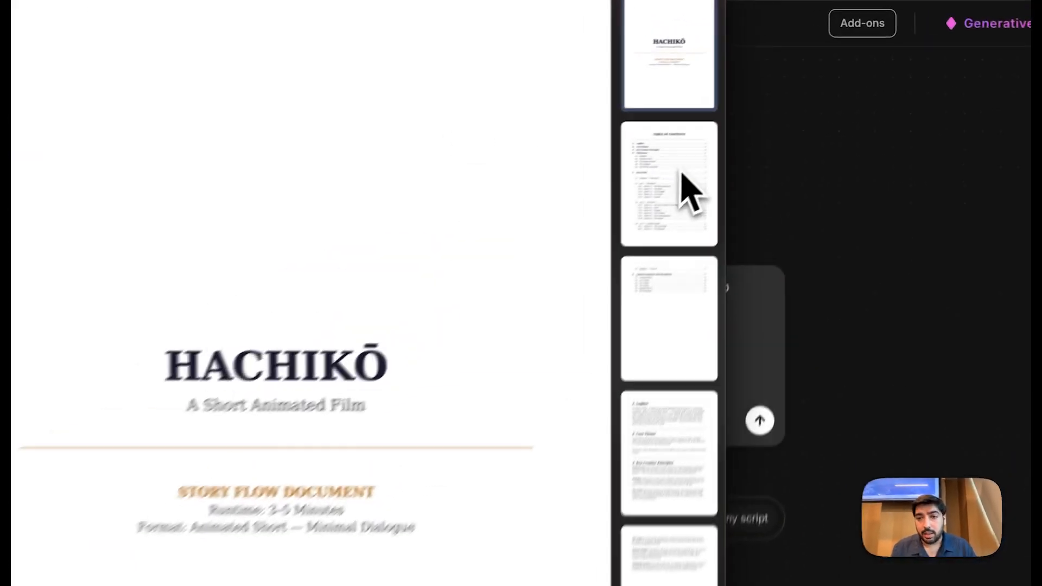
pyautogui.click(752, 124)
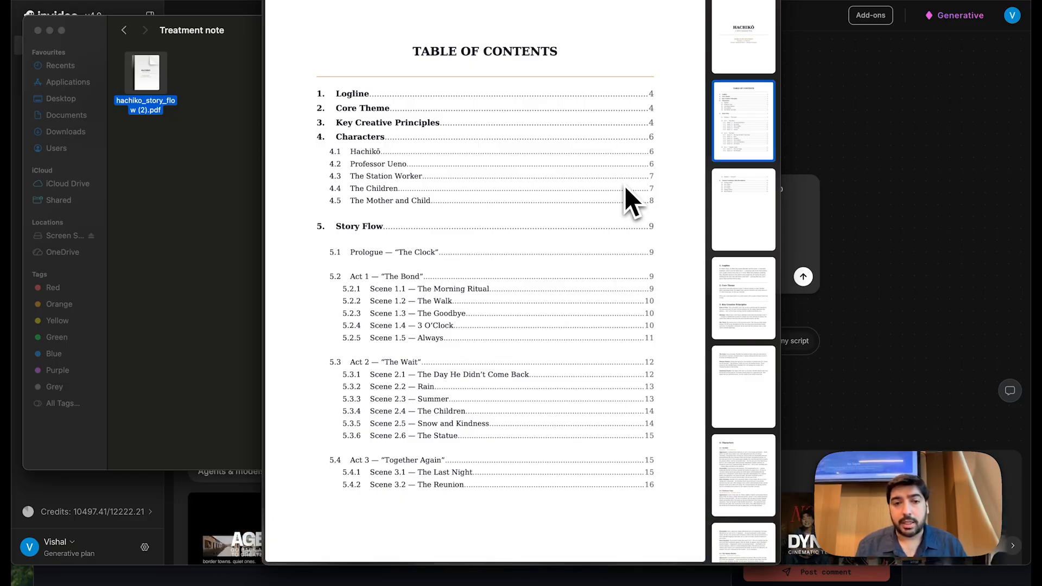
pyautogui.scroll(-1, 625, 188)
pyautogui.scroll(-2, 624, 187)
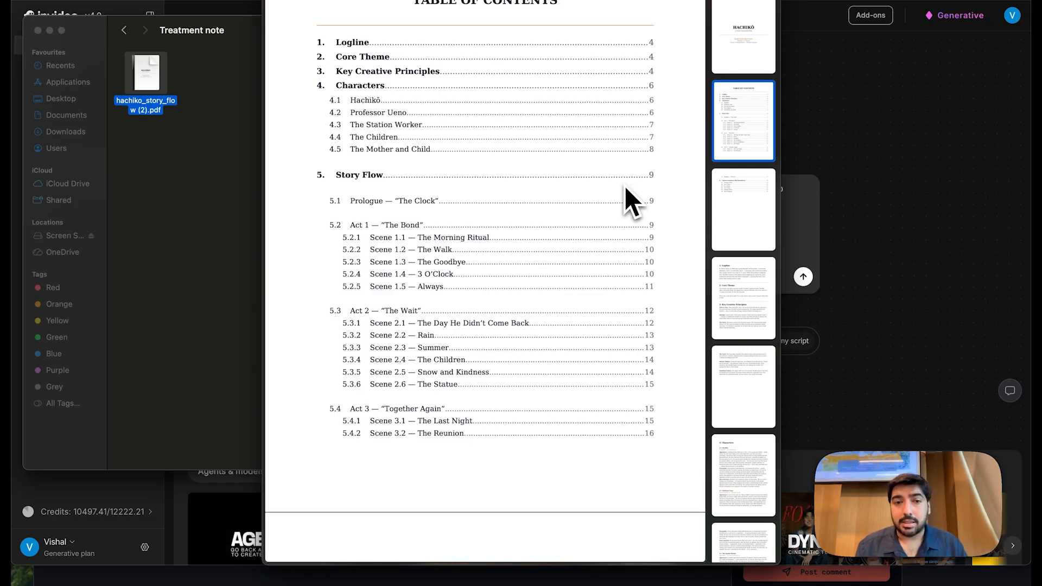
pyautogui.scroll(-2, 439, 175)
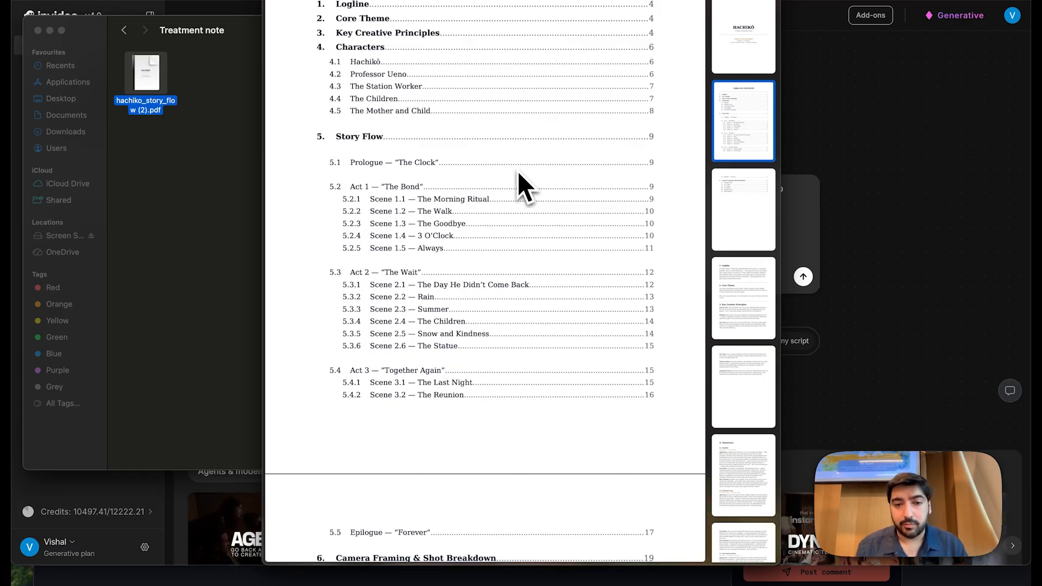
pyautogui.scroll(-2, 517, 171)
pyautogui.scroll(-1, 516, 171)
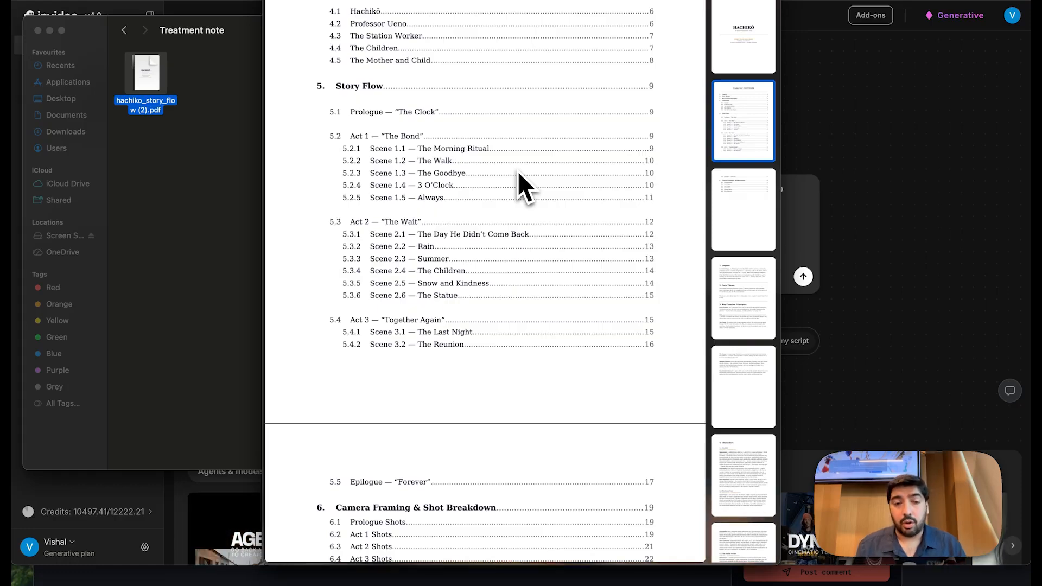
pyautogui.scroll(-10, 518, 171)
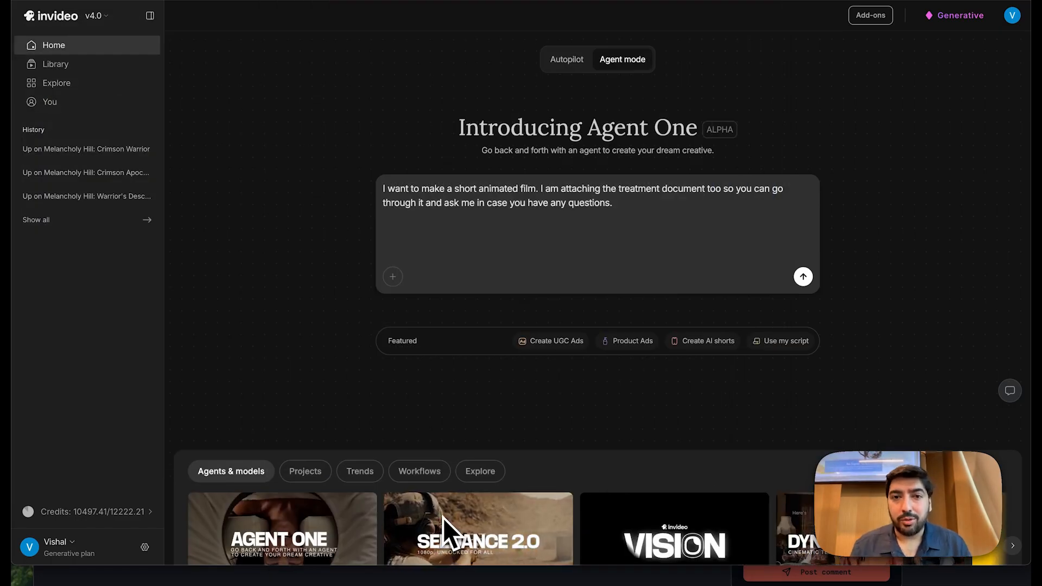
# Open the attachment options for the short animated film prompt
pyautogui.click(393, 277)
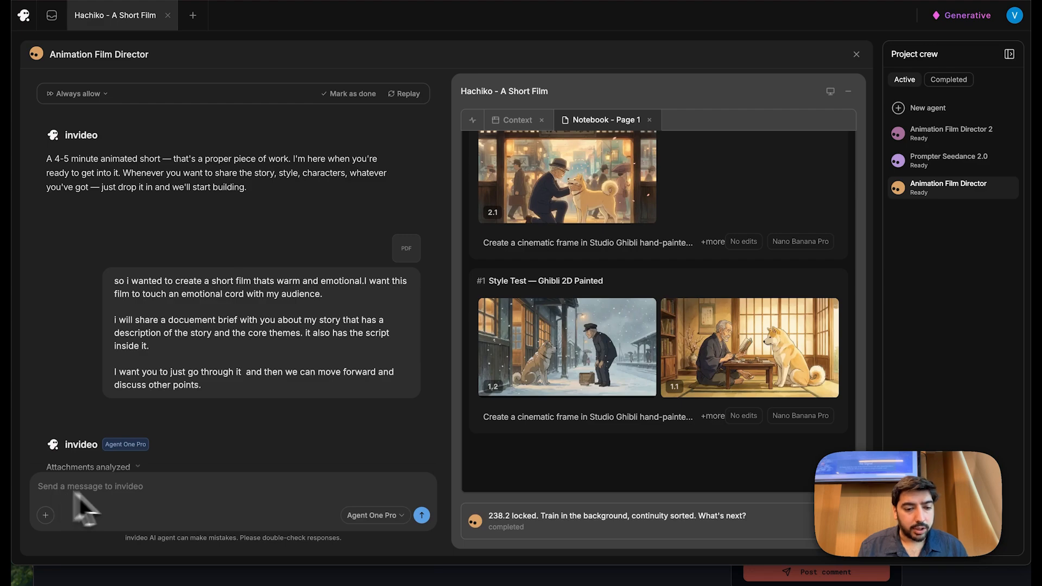
# Look through the generated style tests on the first notebook page of the Hachiko - A Short Film project
pyautogui.click(141, 487)
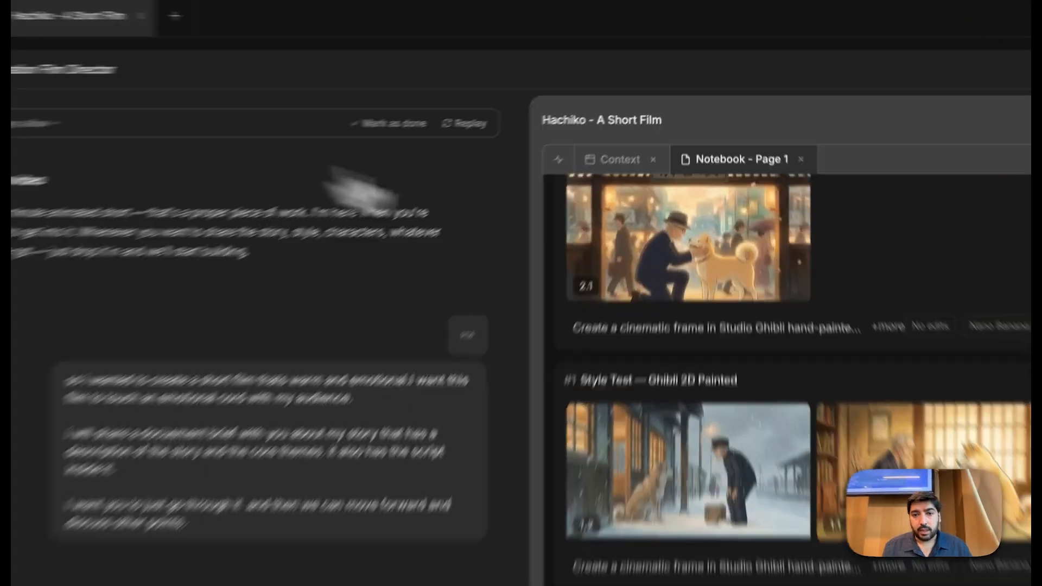
pyautogui.scroll(10, 668, 326)
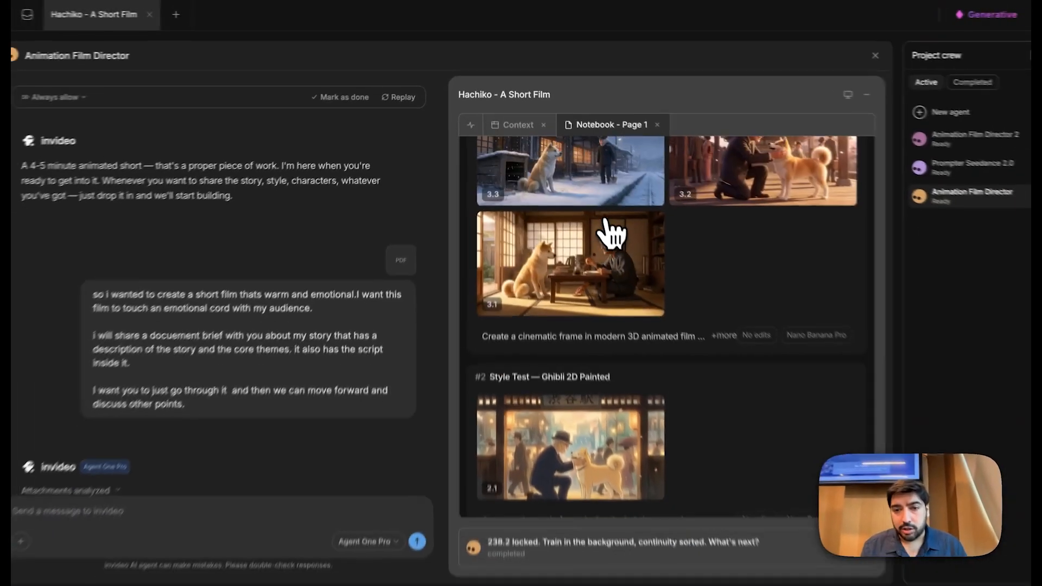
pyautogui.scroll(4, 608, 223)
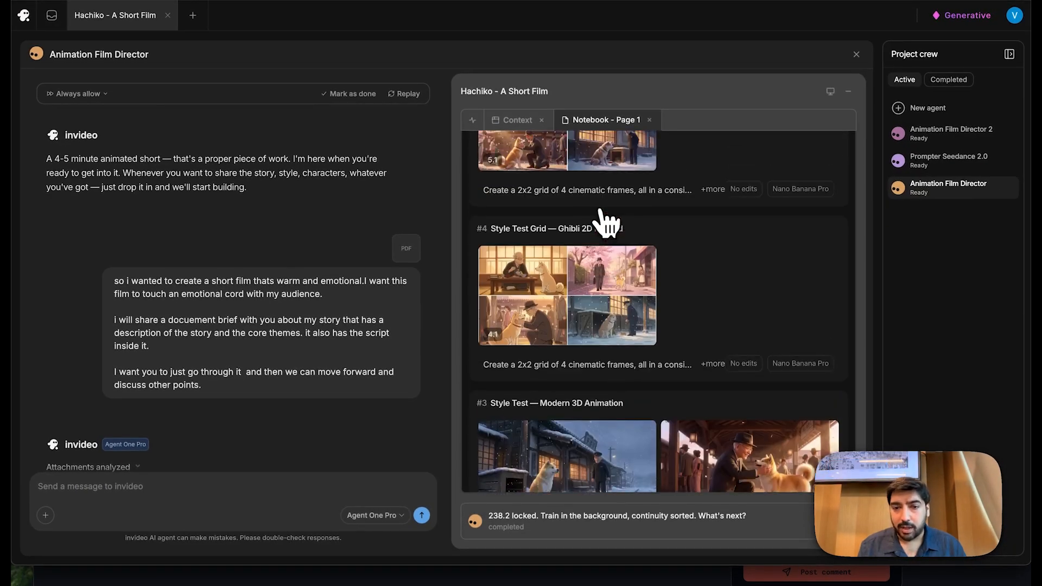
pyautogui.scroll(-8, 608, 222)
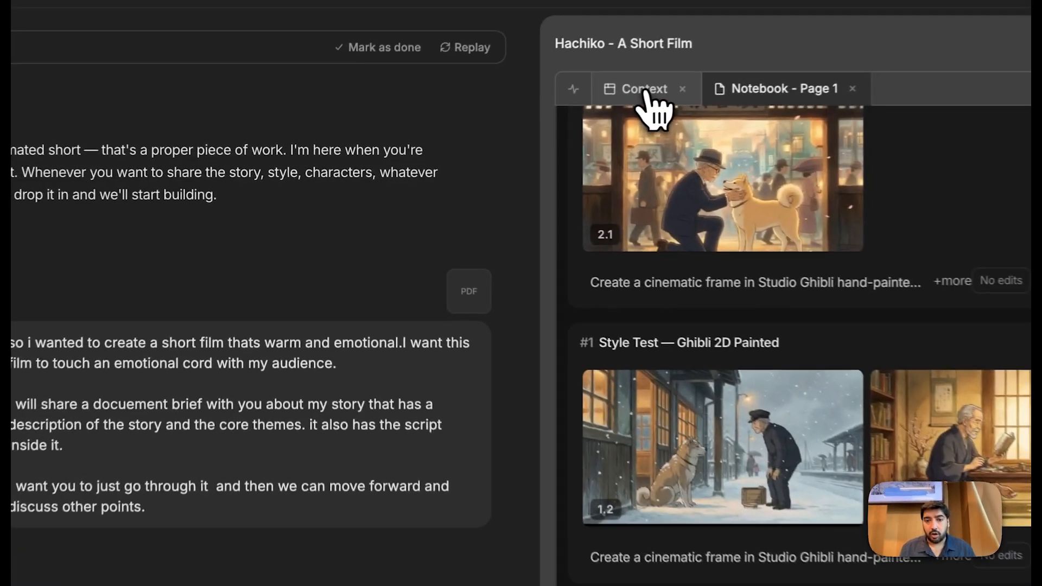
# Open the project context and examine its description, invideo rules, lighting approach, rendering standards and workflow rules
pyautogui.click(517, 122)
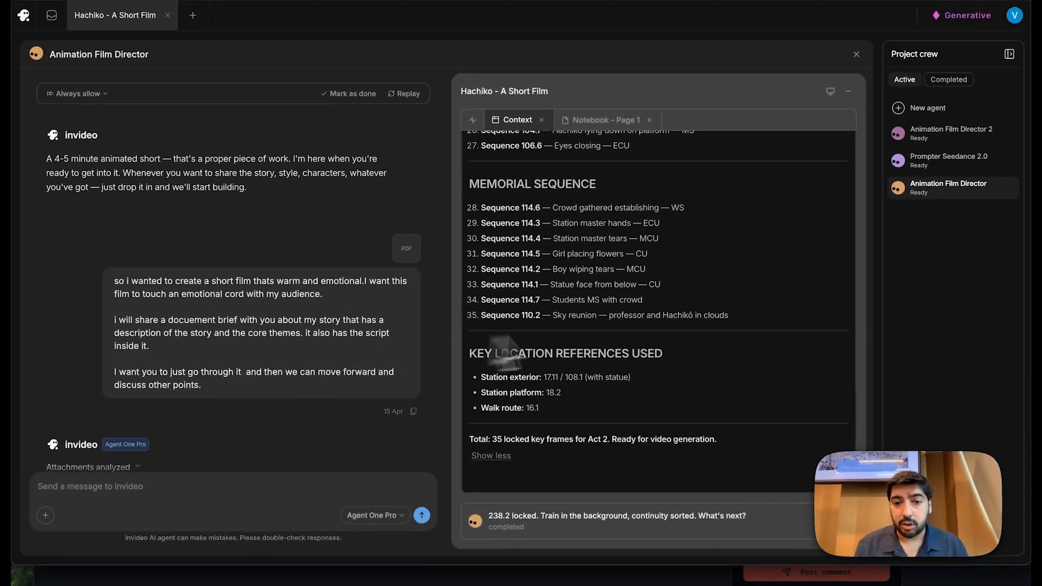
pyautogui.scroll(10, 814, 417)
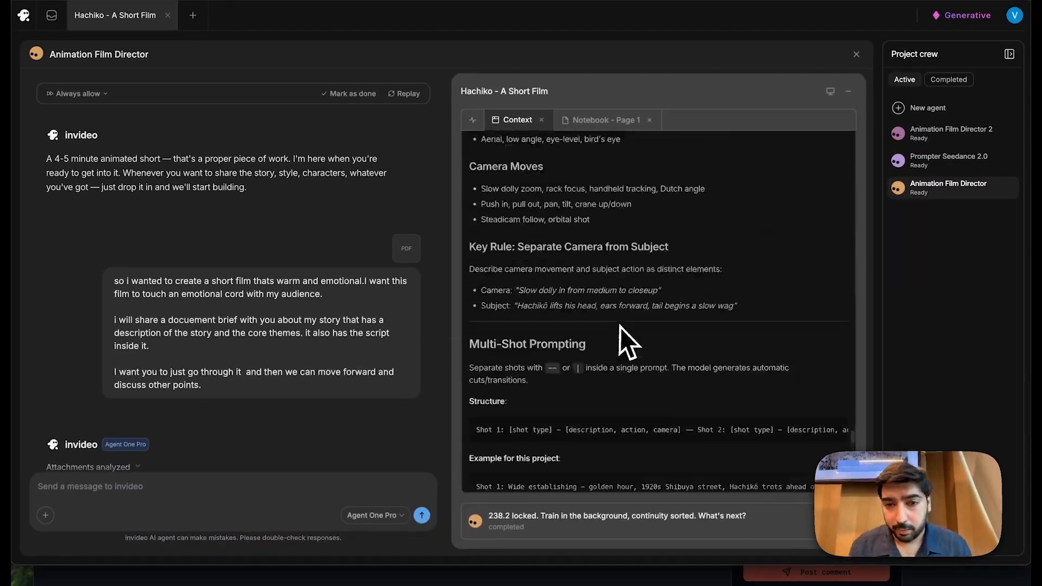
pyautogui.scroll(20, 620, 327)
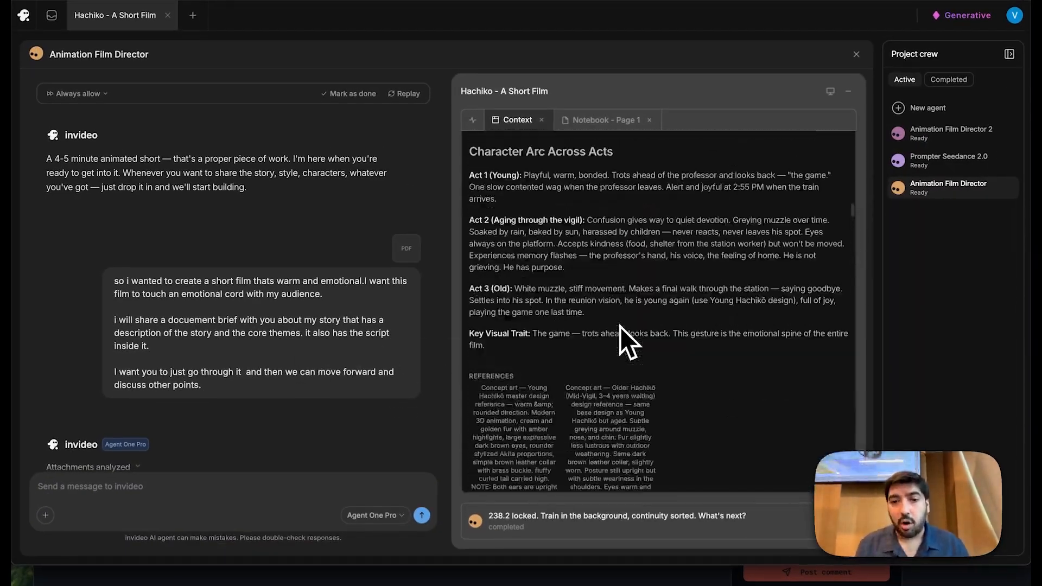
pyautogui.scroll(15, 620, 327)
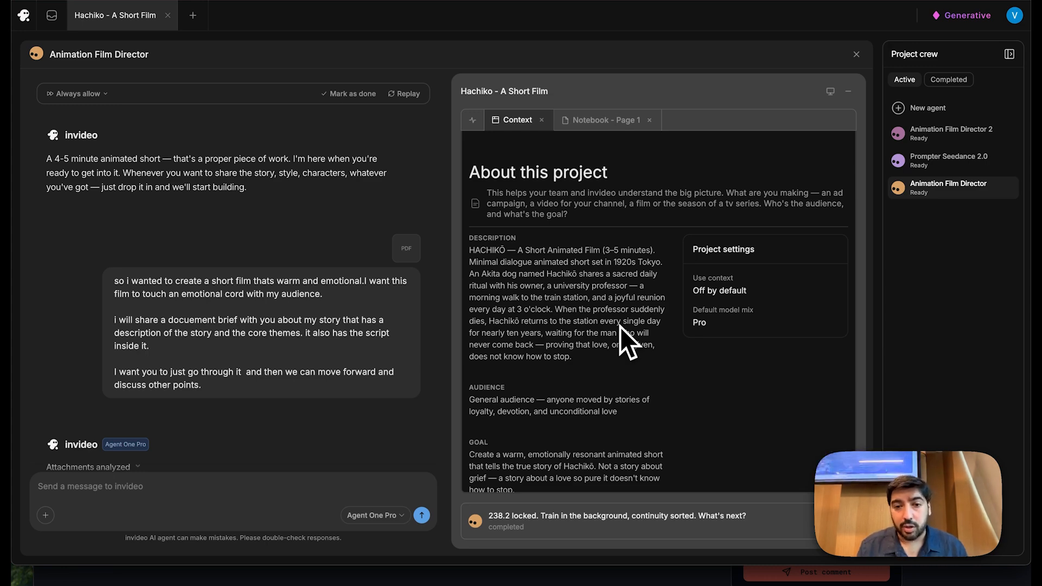
pyautogui.scroll(-5, 621, 327)
pyautogui.scroll(-4, 621, 327)
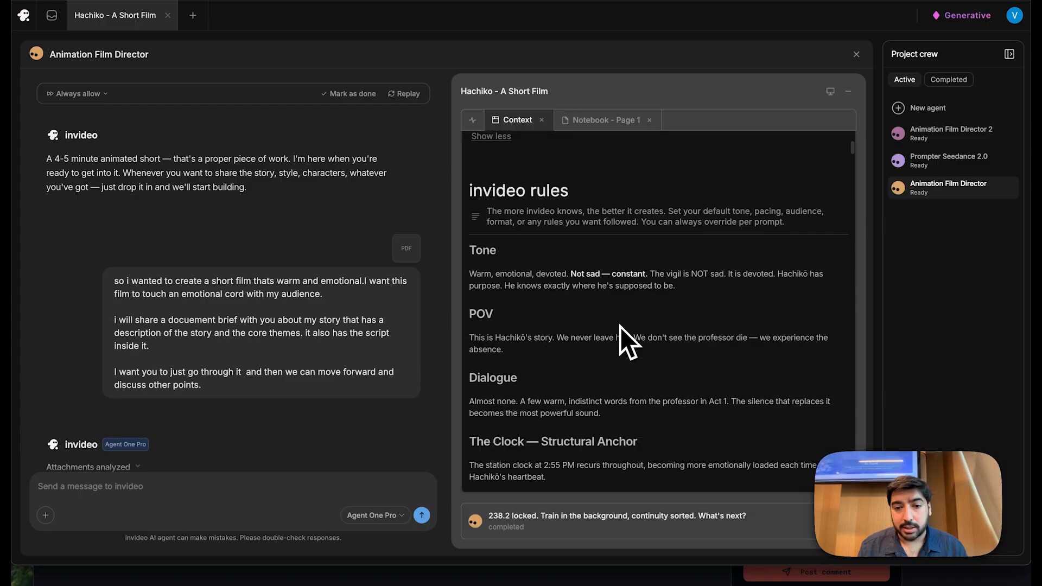
pyautogui.scroll(-10, 621, 327)
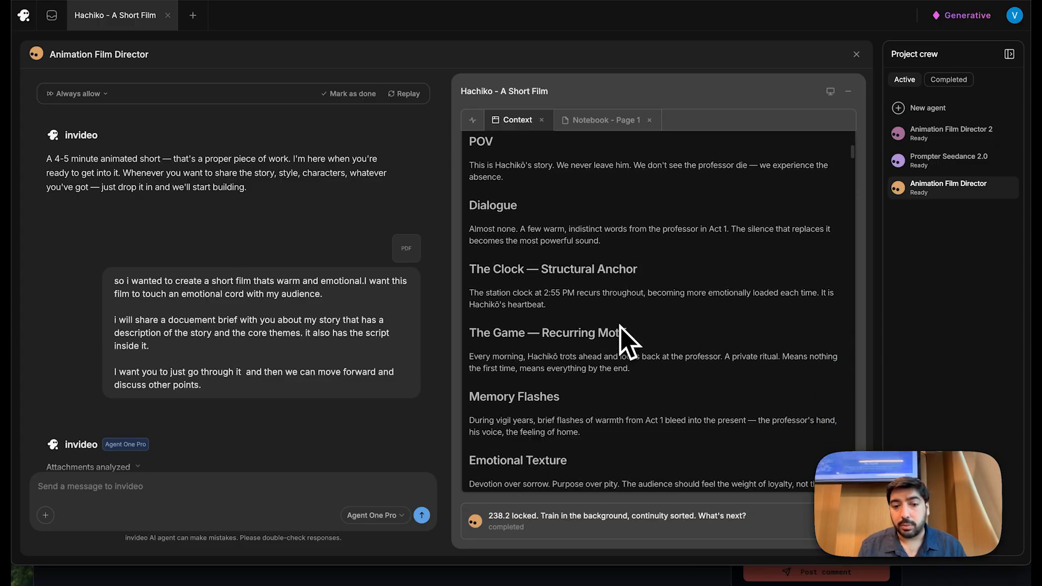
pyautogui.scroll(-4, 621, 326)
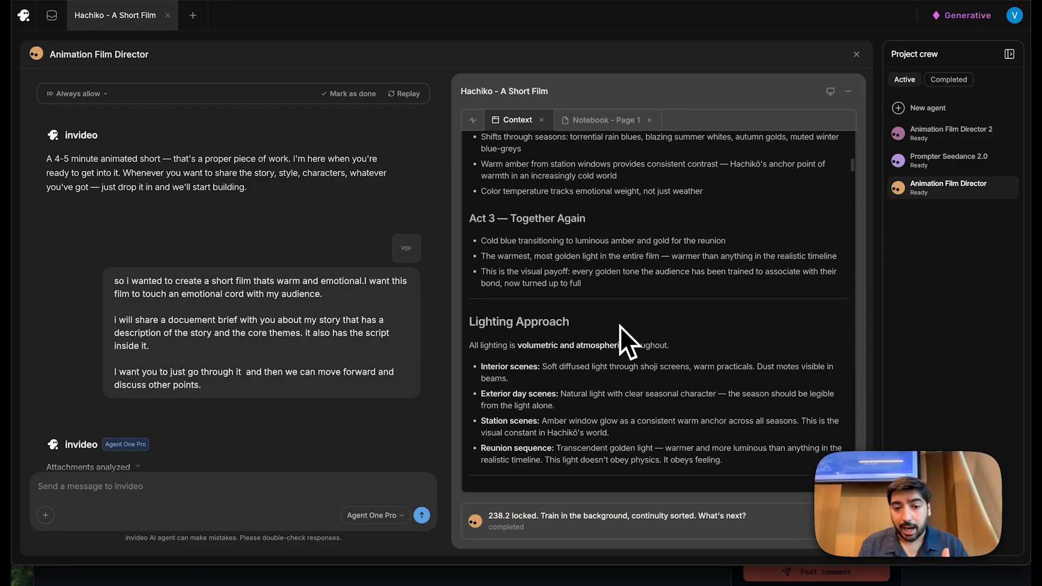
pyautogui.scroll(-4, 621, 327)
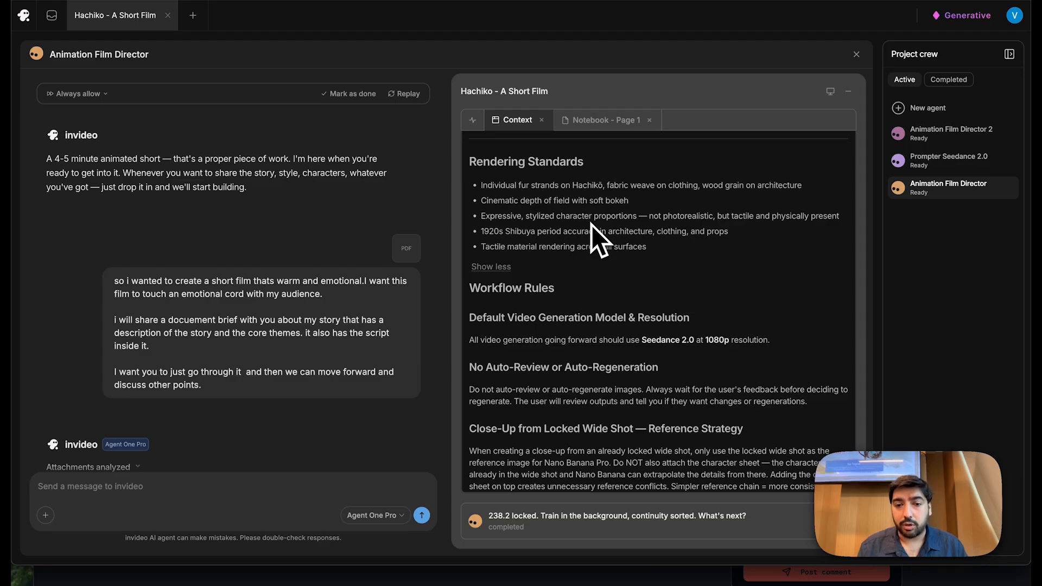
pyautogui.scroll(-1, 592, 224)
pyautogui.scroll(12, 592, 225)
pyautogui.scroll(10, 592, 225)
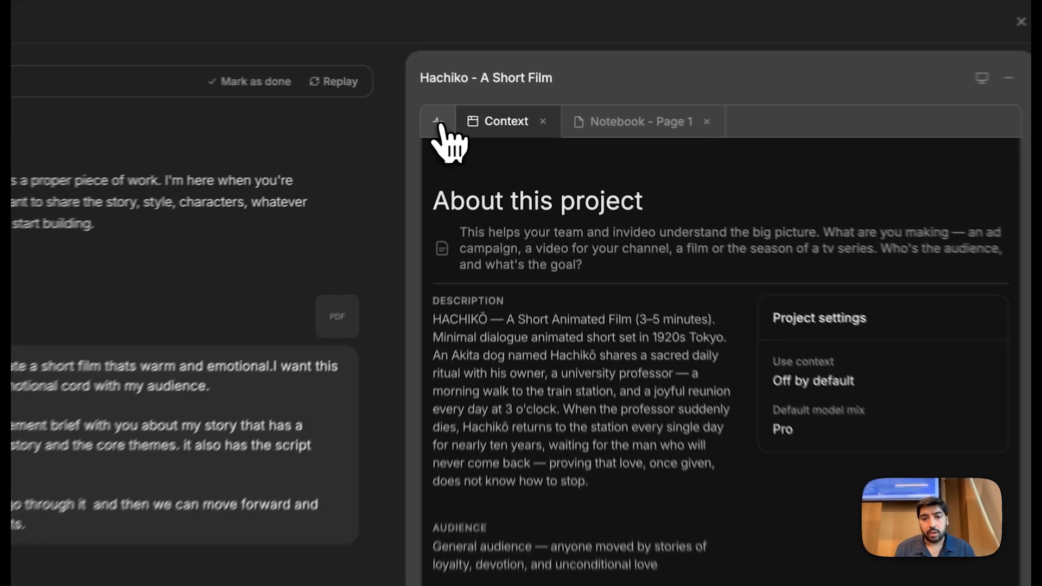
# Look through the project's list of generations and return to Notebook - Page 1
pyautogui.click(473, 120)
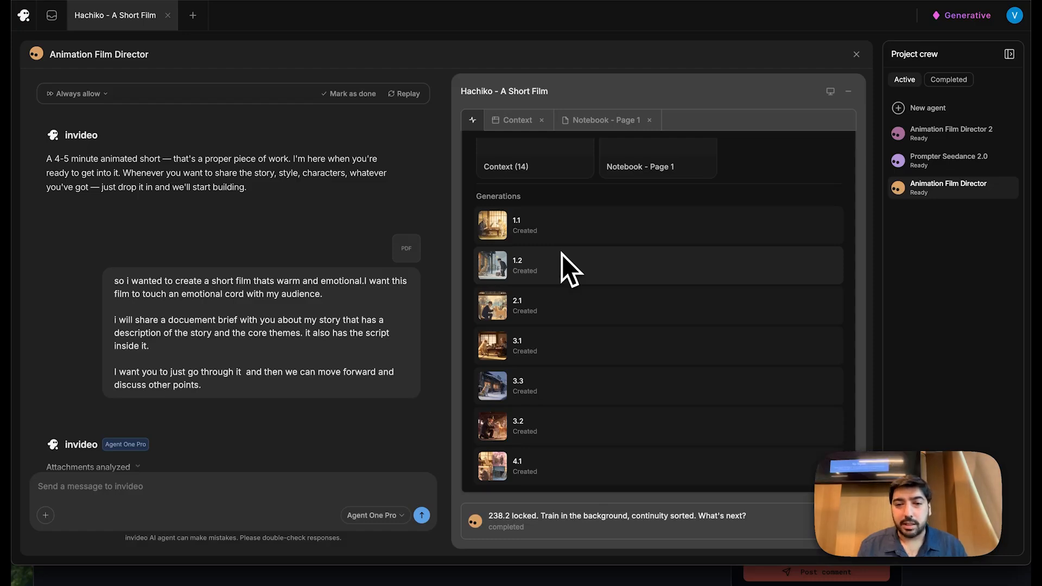
pyautogui.scroll(-15, 562, 253)
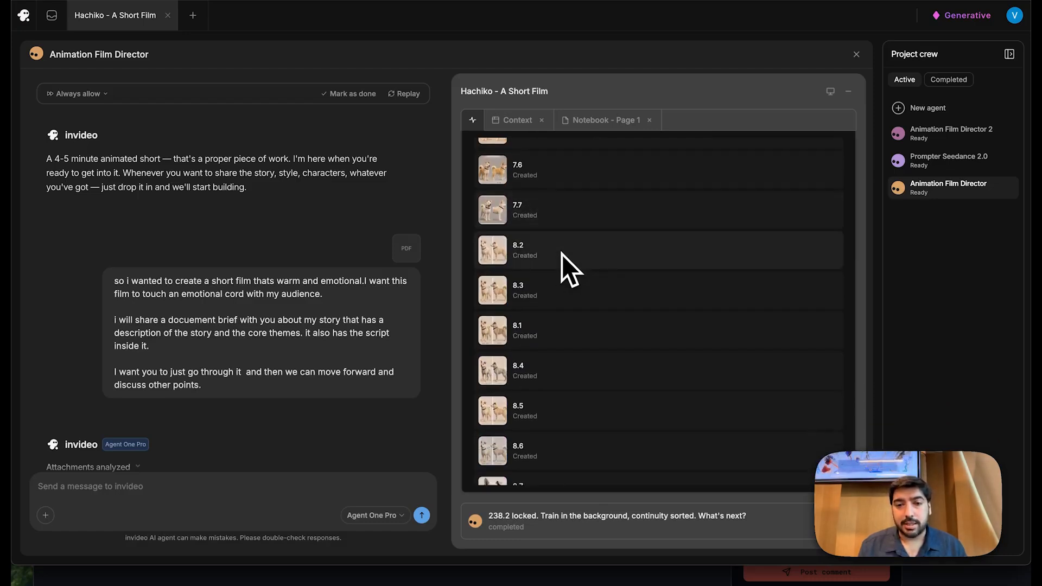
pyautogui.scroll(18, 562, 254)
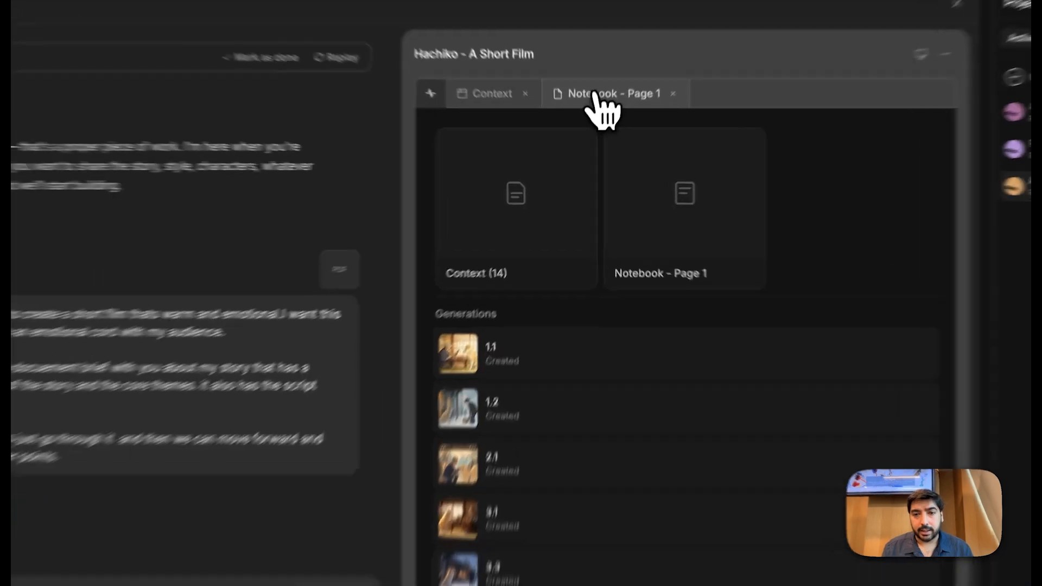
pyautogui.click(602, 121)
# Read the agent's analysis of the story document in the chat and the follow-up request for animation style options
pyautogui.scroll(-5, 689, 225)
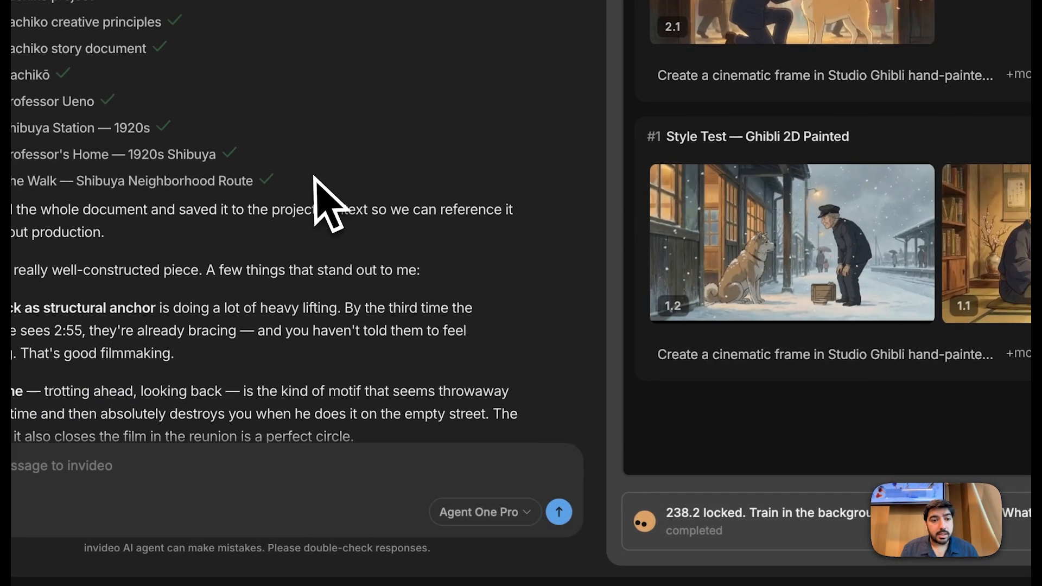
pyautogui.scroll(2, 314, 177)
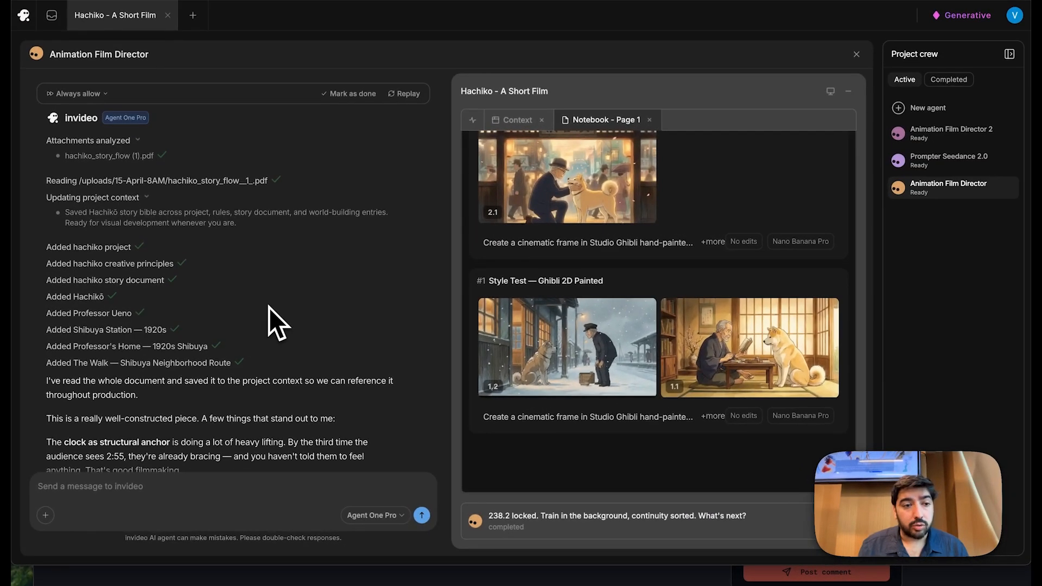
pyautogui.scroll(-1, 314, 176)
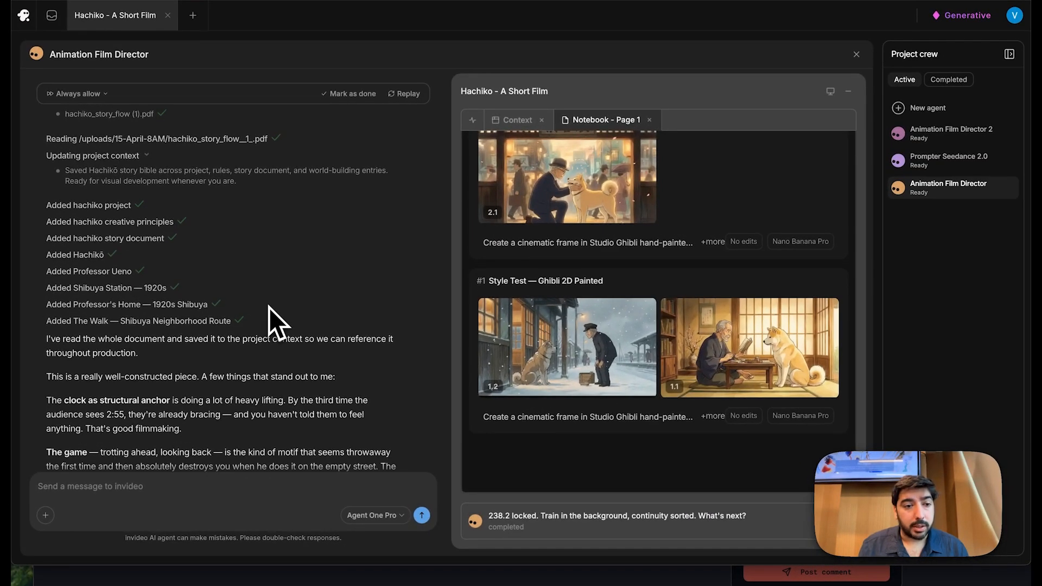
pyautogui.scroll(-2, 169, 349)
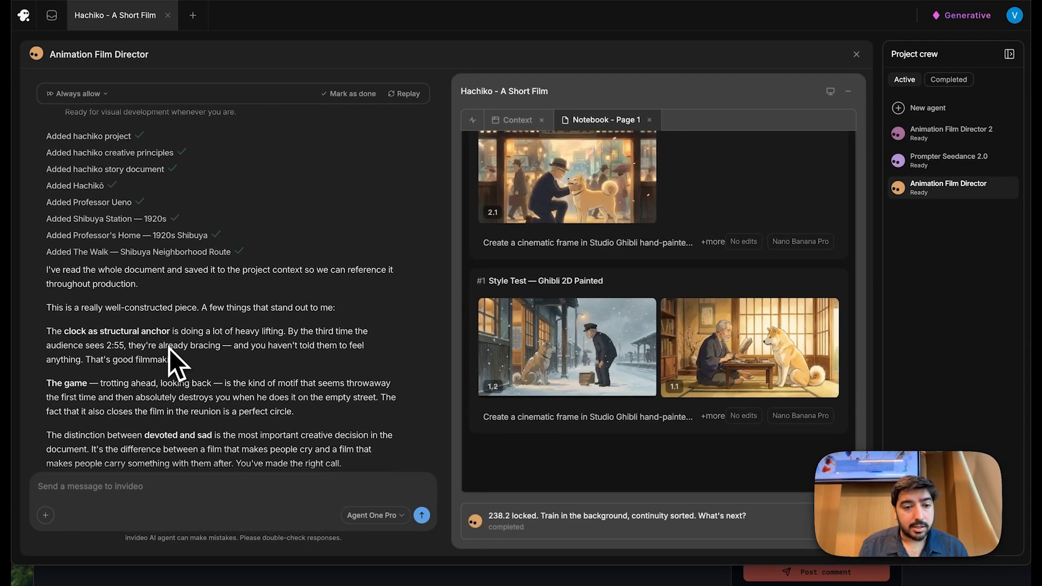
pyautogui.scroll(-7, 170, 349)
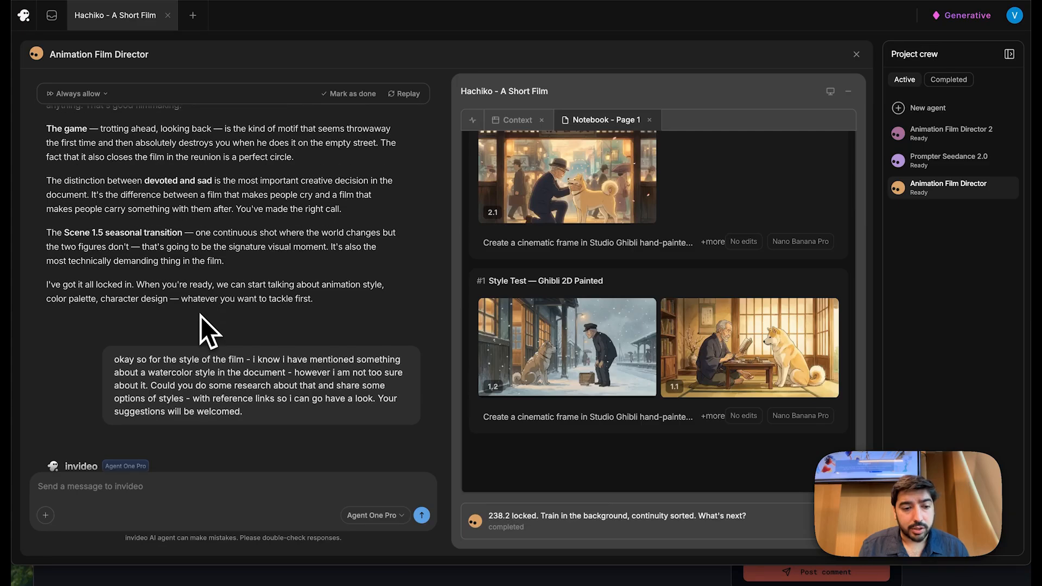
pyautogui.scroll(-2, 201, 316)
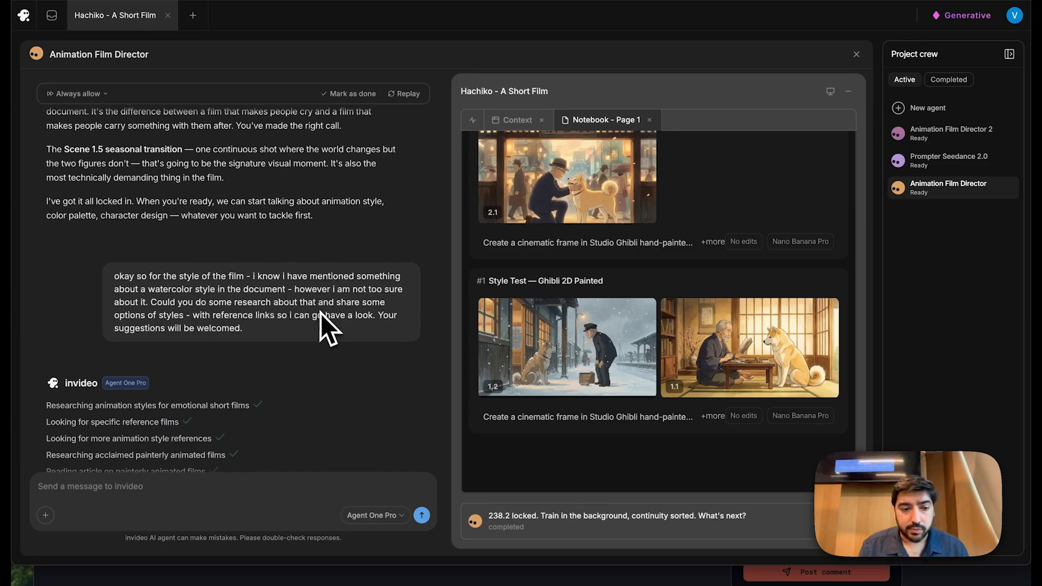
# Read the agent's suggested animation style directions in the chat, down to the Pixar Realism option and its Coco trailer reference
pyautogui.scroll(-1, 320, 314)
pyautogui.scroll(-6, 320, 314)
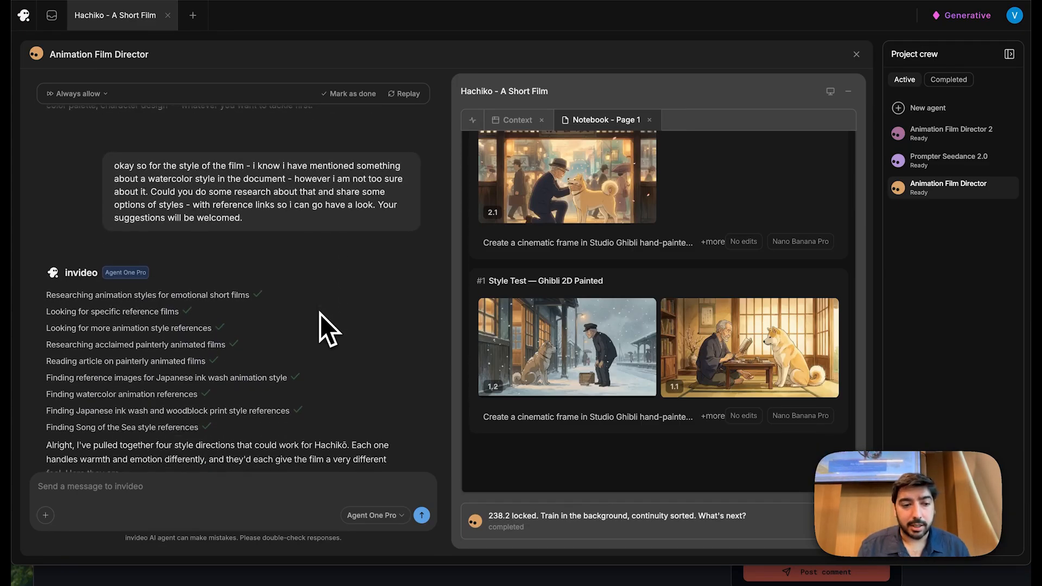
pyautogui.scroll(-3, 321, 314)
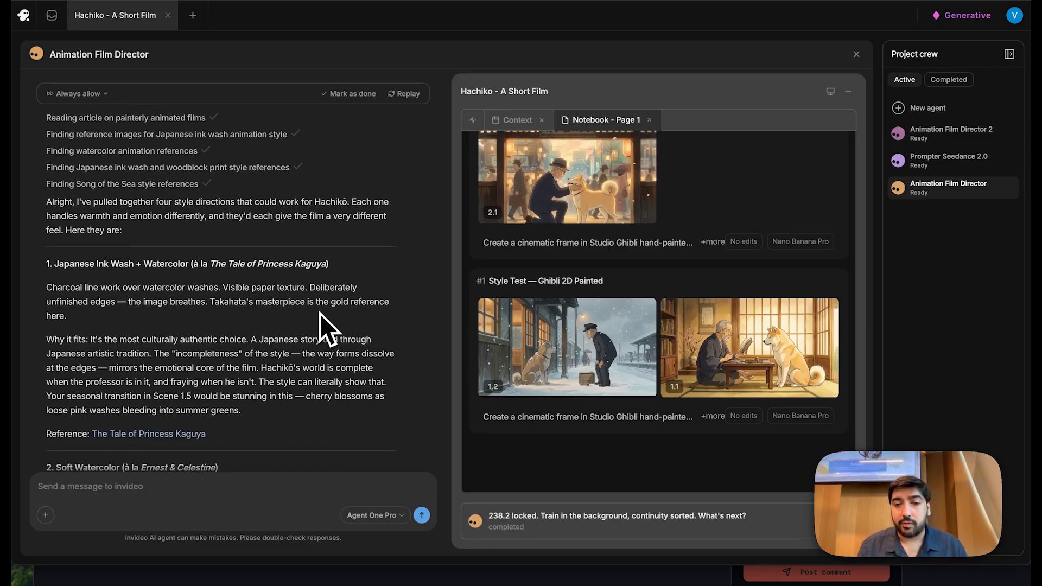
pyautogui.scroll(-15, 320, 314)
pyautogui.scroll(1, 399, 431)
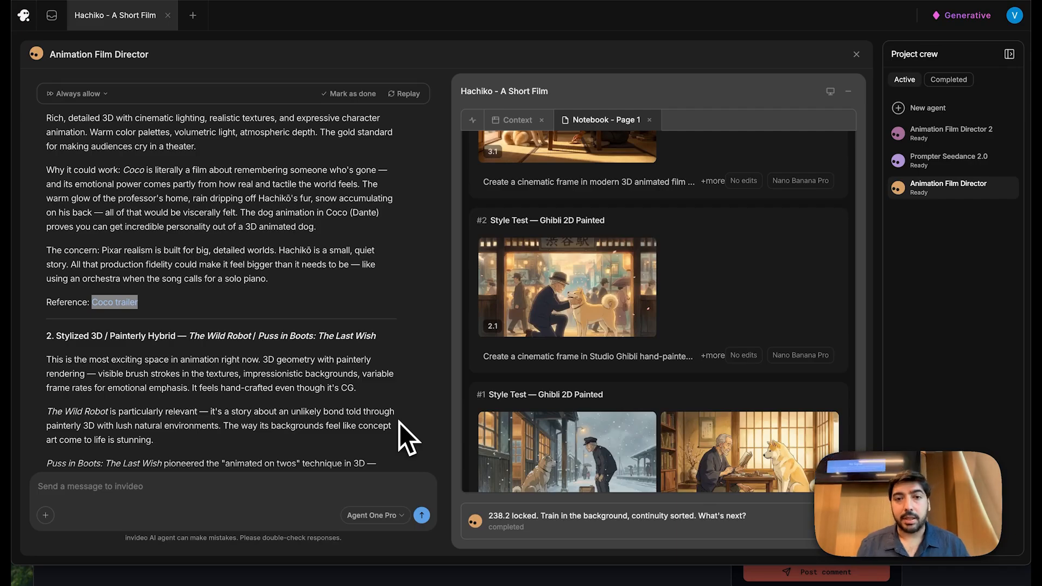
pyautogui.scroll(1, 284, 351)
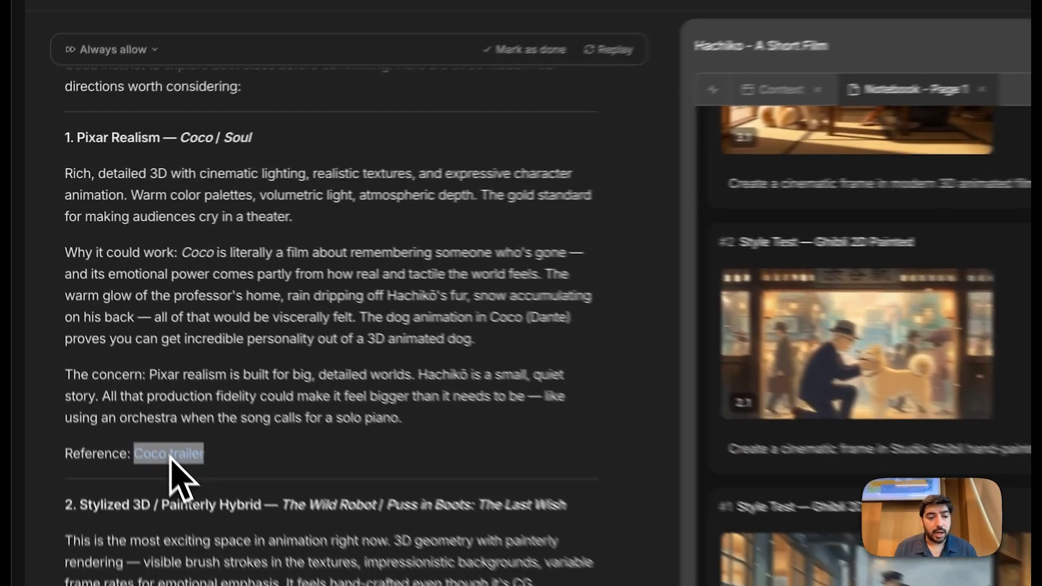
# Open the Coco trailer reference in a new tab, skip through the video on YouTube and return to the Hachiko project
pyautogui.rightClick(117, 363)
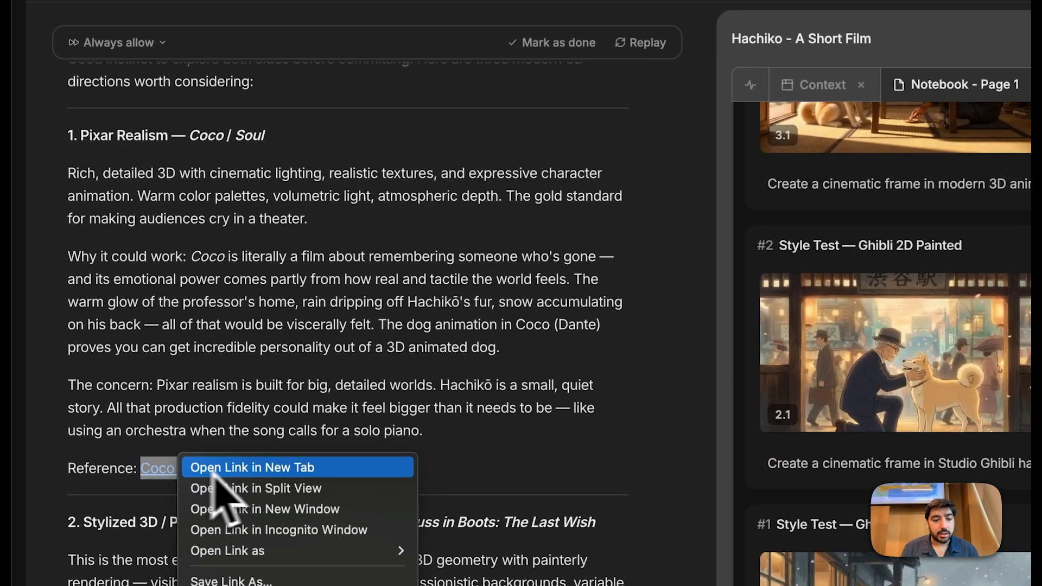
pyautogui.click(228, 320)
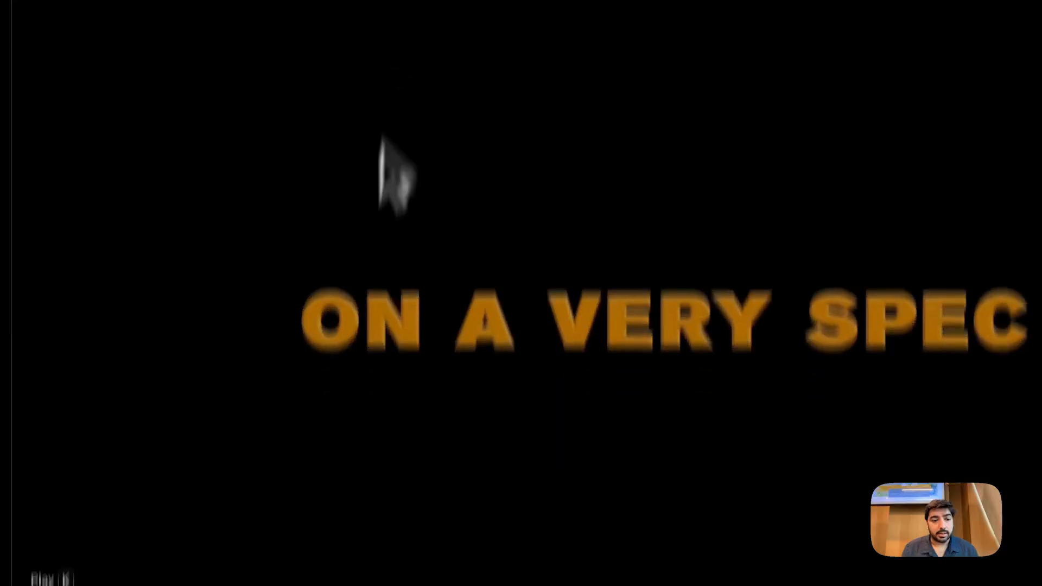
pyautogui.click(358, 219)
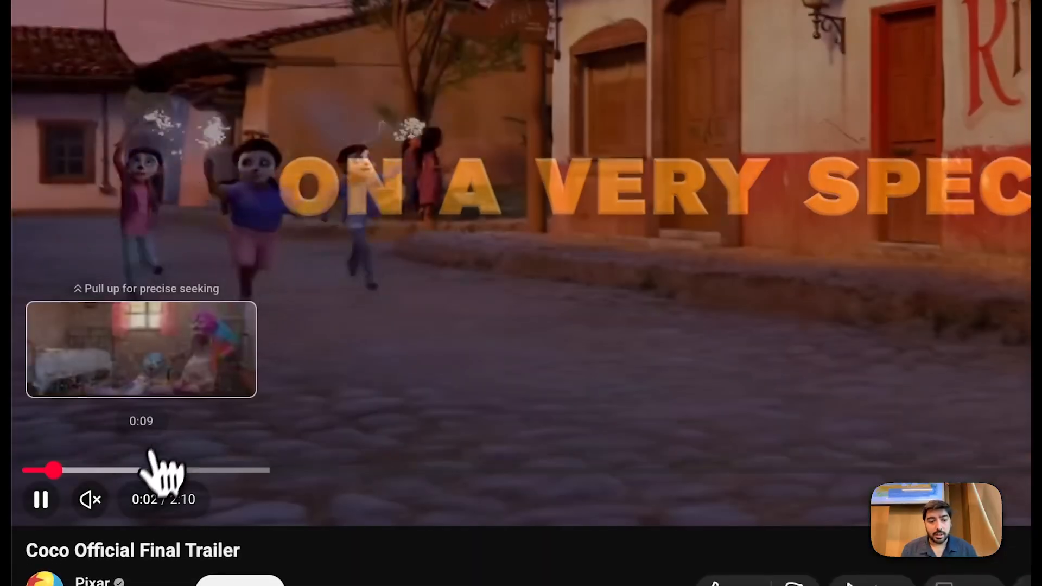
pyautogui.click(151, 470)
pyautogui.click(228, 470)
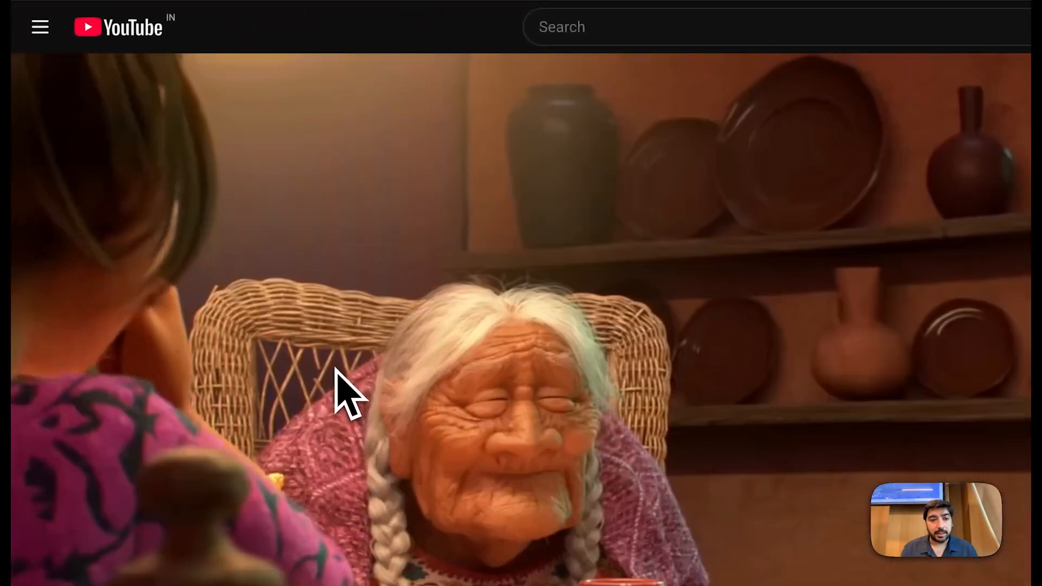
pyautogui.click(337, 359)
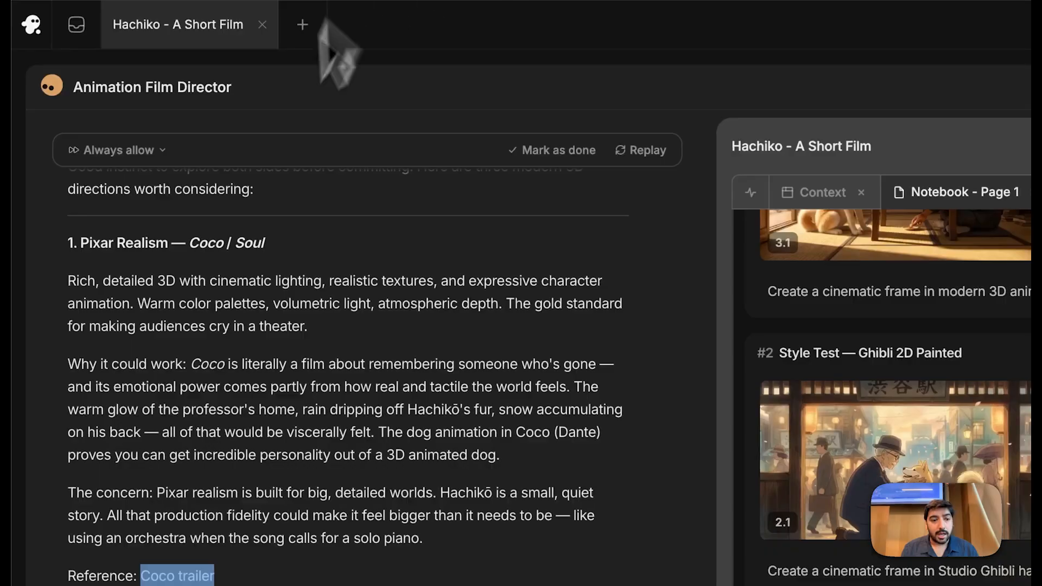
# Read the Stylized 3D / Painterly Hybrid suggestion and the request to test three shots in the modern 3D and Ghibli styles
pyautogui.scroll(-5, 373, 337)
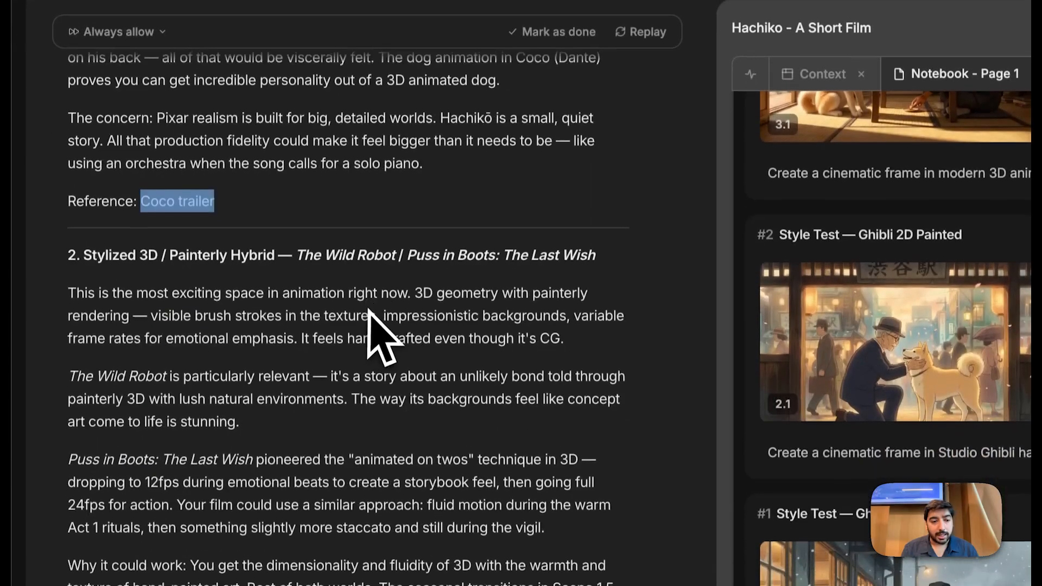
pyautogui.scroll(-10, 369, 307)
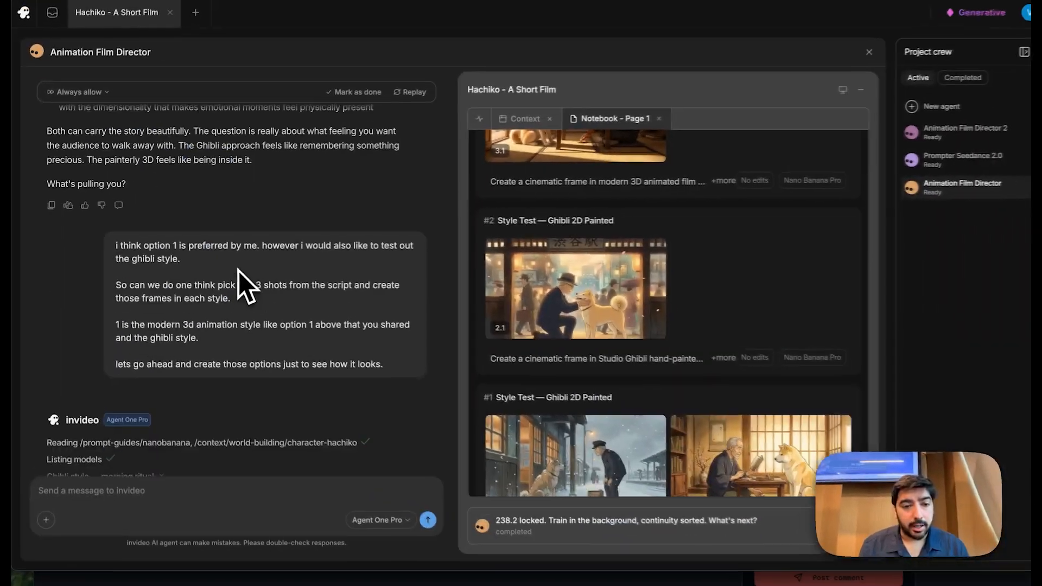
pyautogui.scroll(-2, 589, 379)
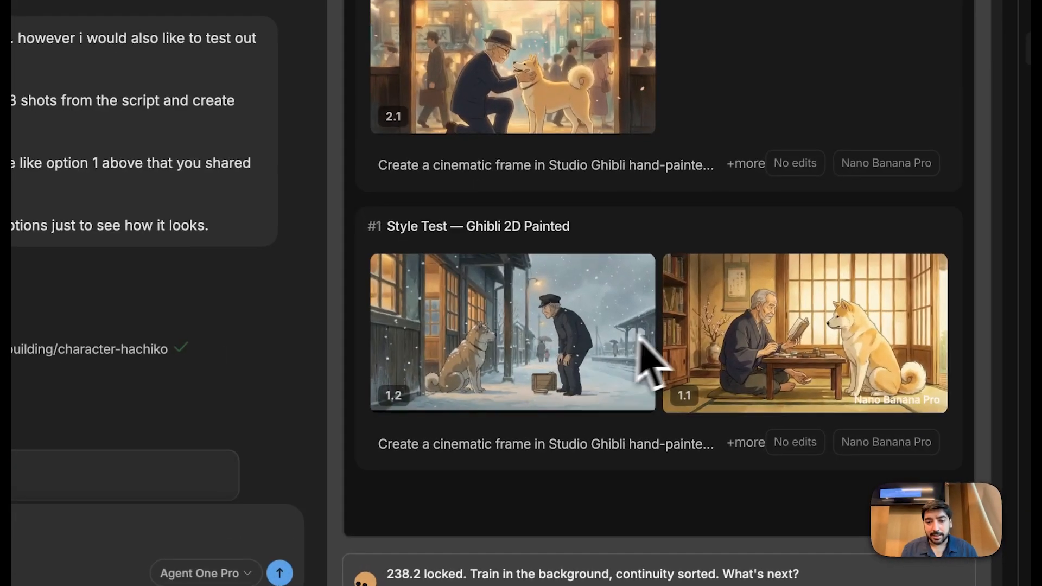
# Compare the Ghibli 2D Painted and Modern 3D Animation style tests in the notebook and review the agent's generation log for them
pyautogui.scroll(7, 706, 418)
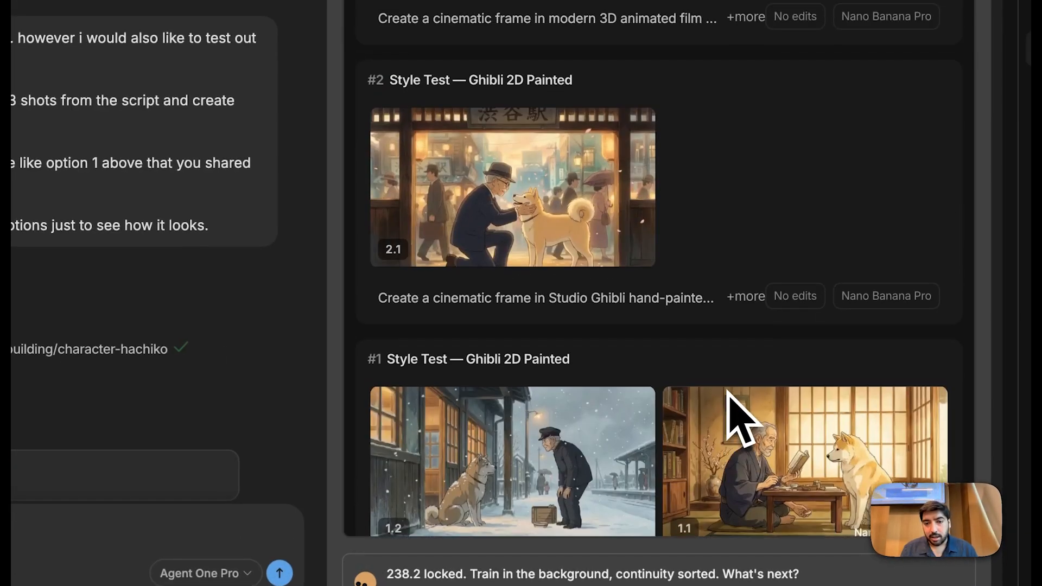
pyautogui.scroll(3, 728, 391)
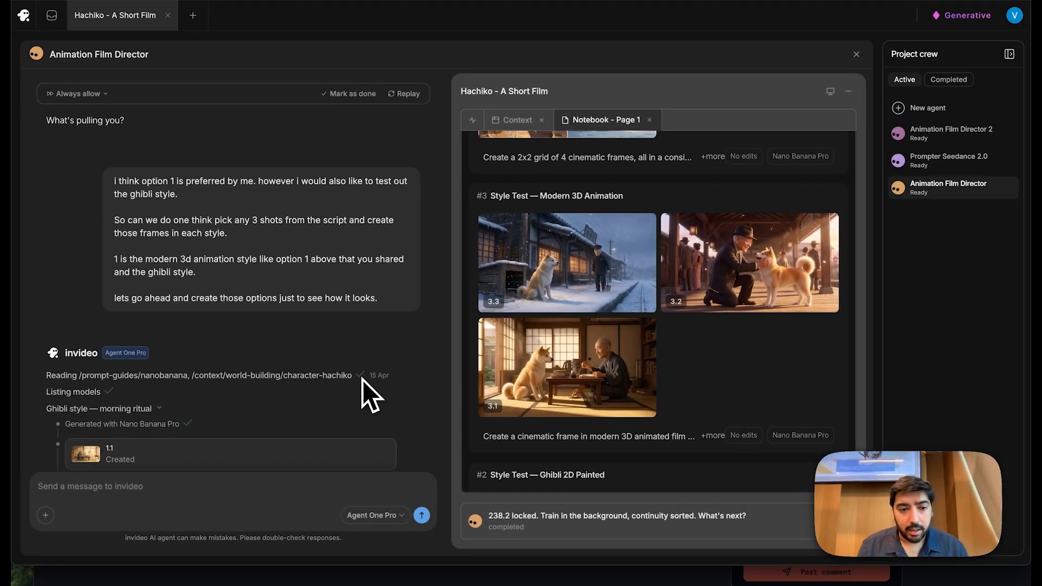
pyautogui.scroll(-3, 362, 380)
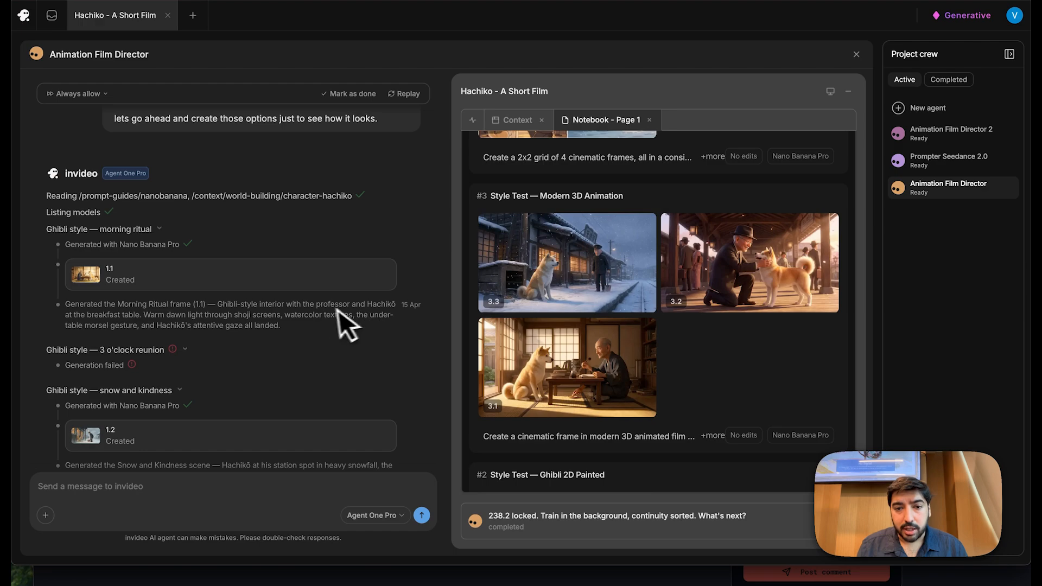
pyautogui.scroll(-2, 331, 323)
pyautogui.scroll(5, 393, 431)
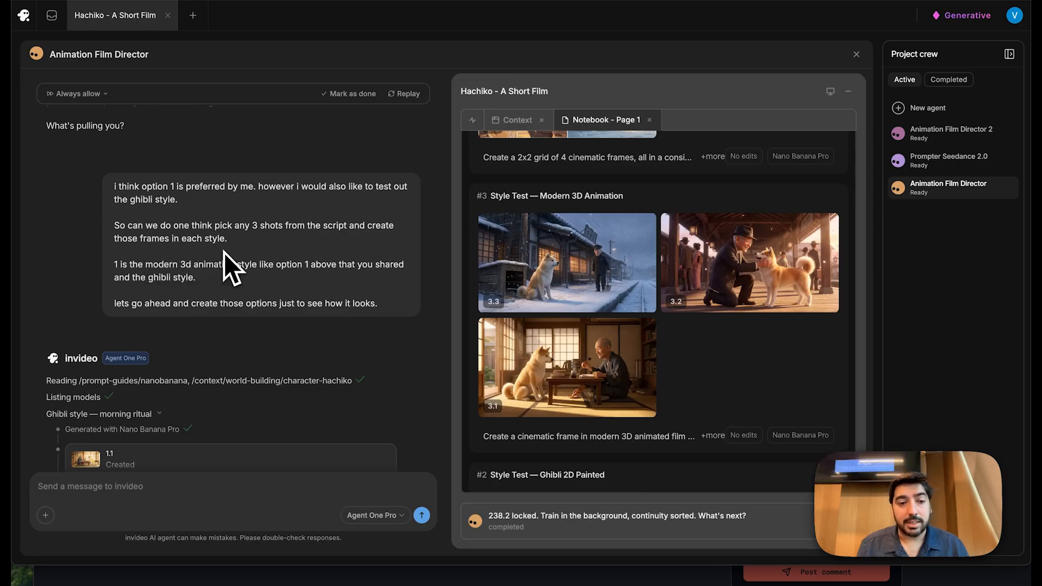
# Read the follow-up request to redo the frames as a grid and compare the Ghibli and Modern 3D style test grids
pyautogui.scroll(-8, 523, 296)
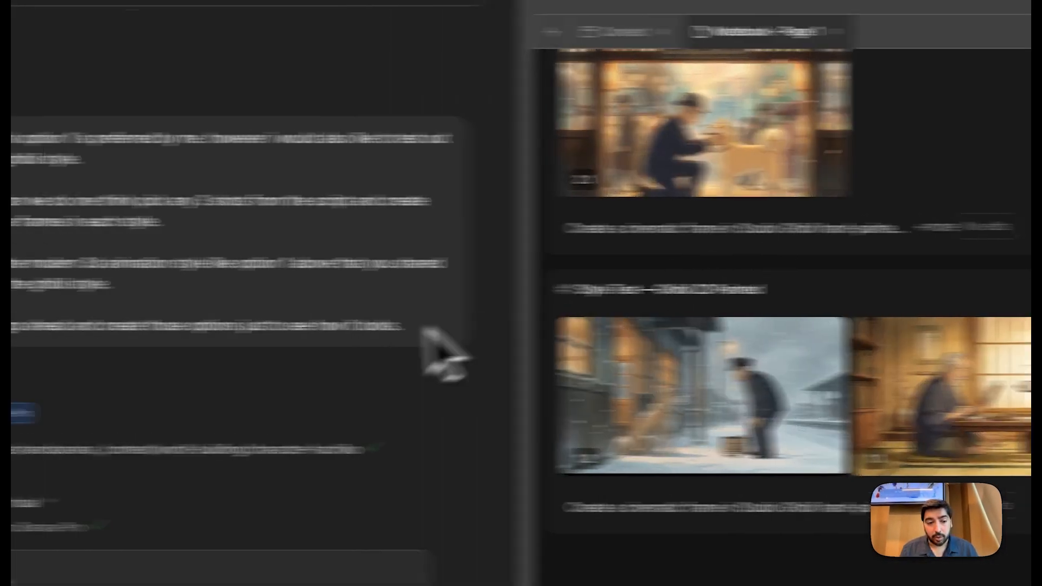
pyautogui.scroll(-12, 160, 353)
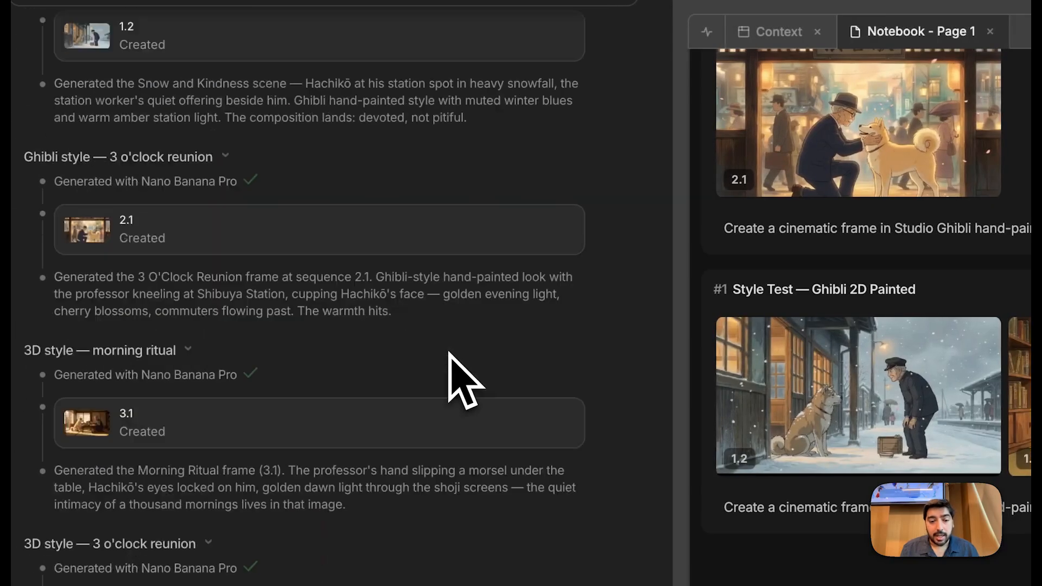
pyautogui.scroll(-15, 450, 354)
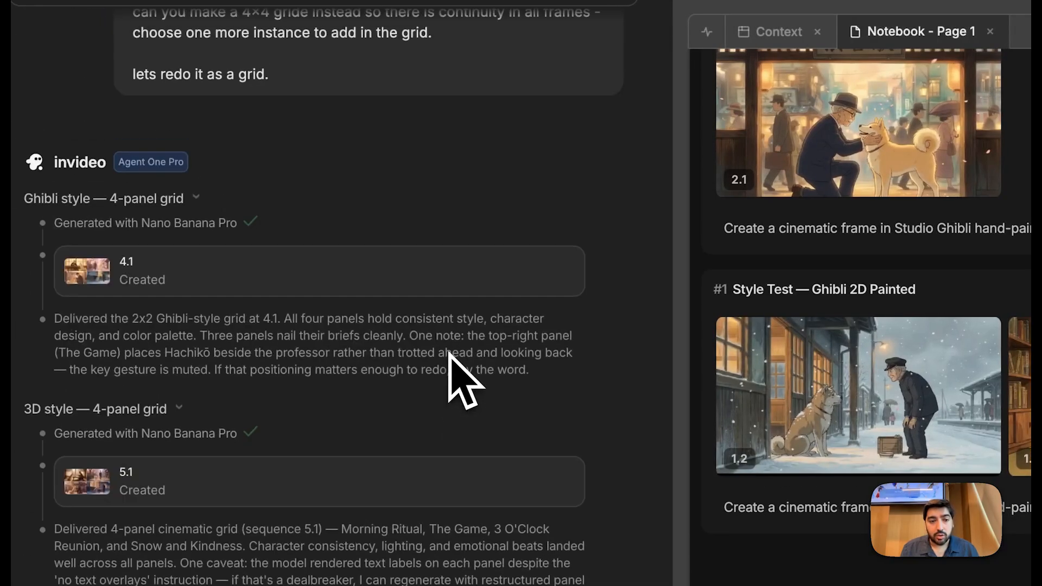
pyautogui.scroll(3, 450, 354)
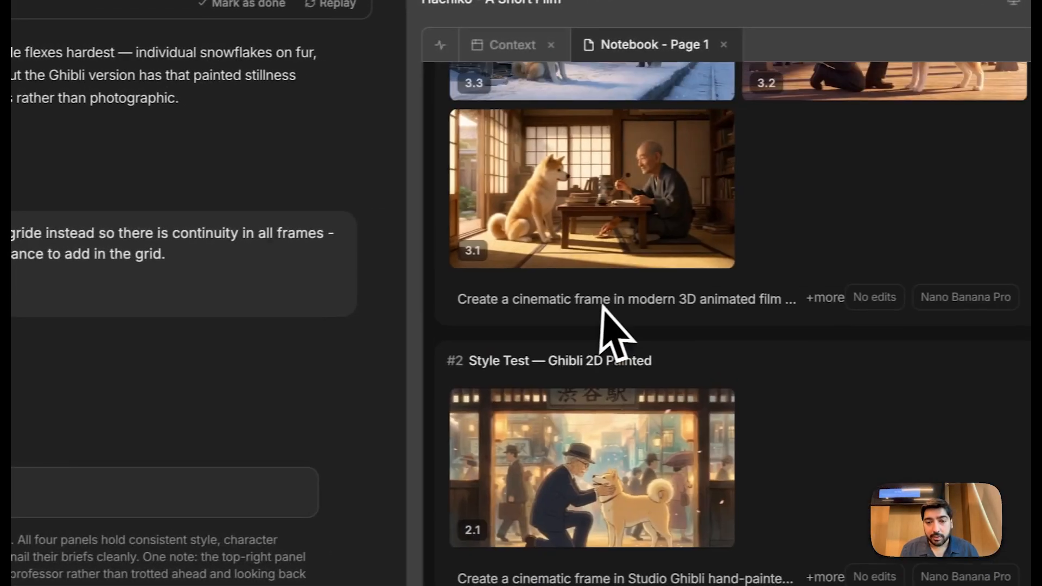
pyautogui.scroll(10, 603, 306)
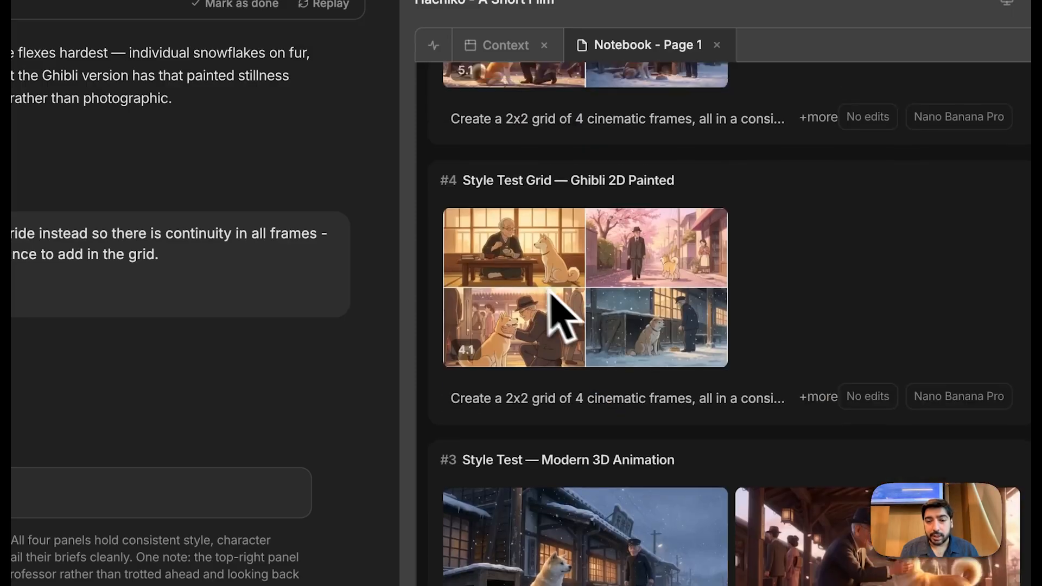
pyautogui.scroll(3, 550, 294)
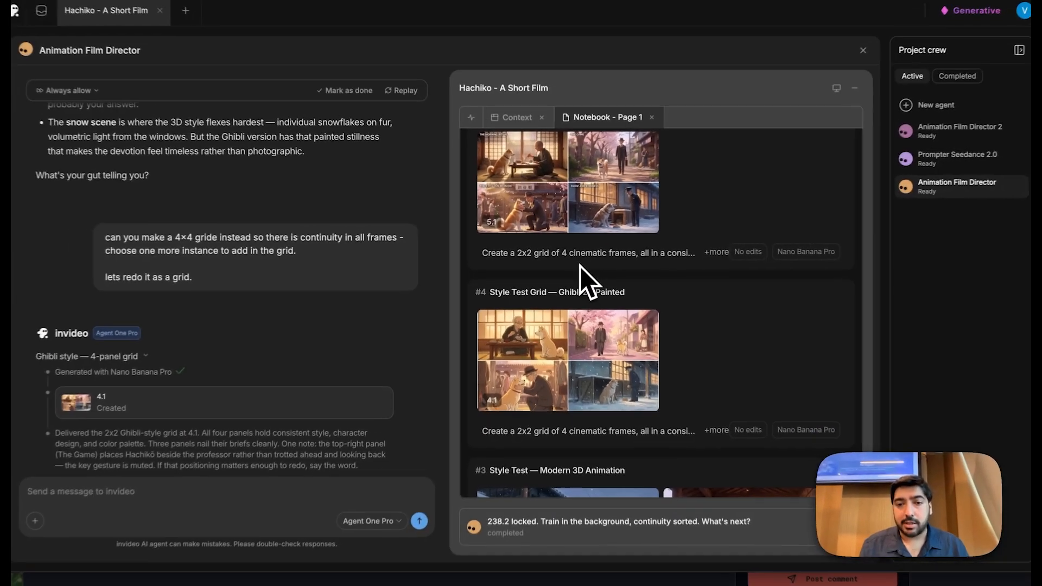
pyautogui.scroll(1, 604, 275)
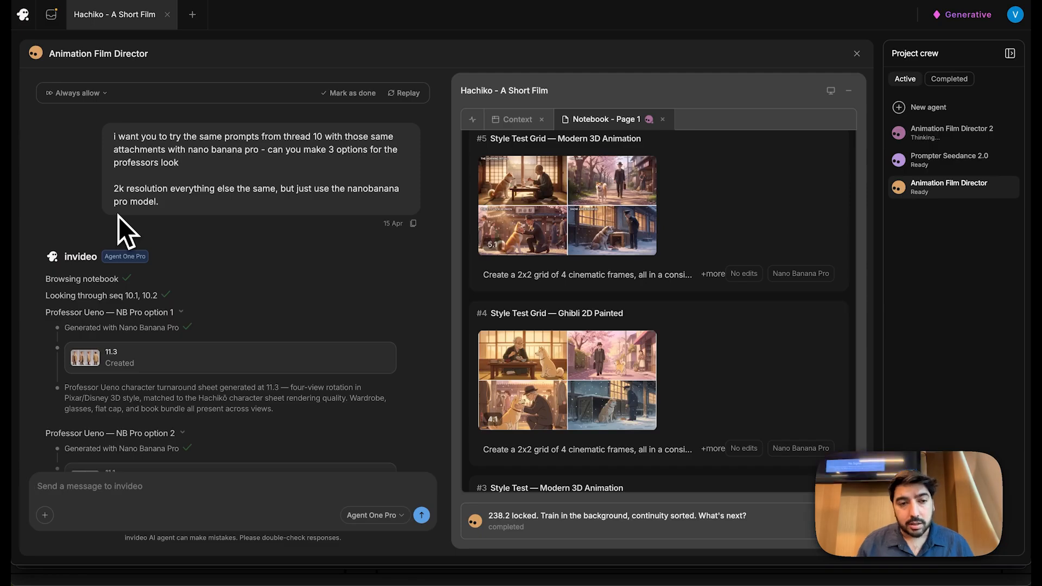
pyautogui.scroll(1, 118, 216)
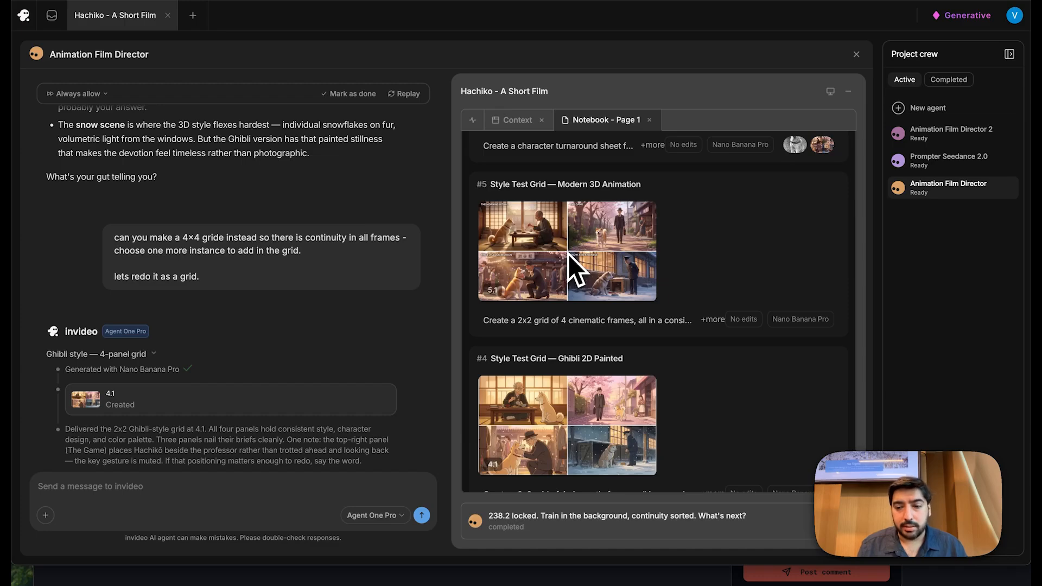
# Look through the professor's character sheets in the notebook and the chat requests for a darker trench coat and more color options
pyautogui.scroll(-15, 322, 281)
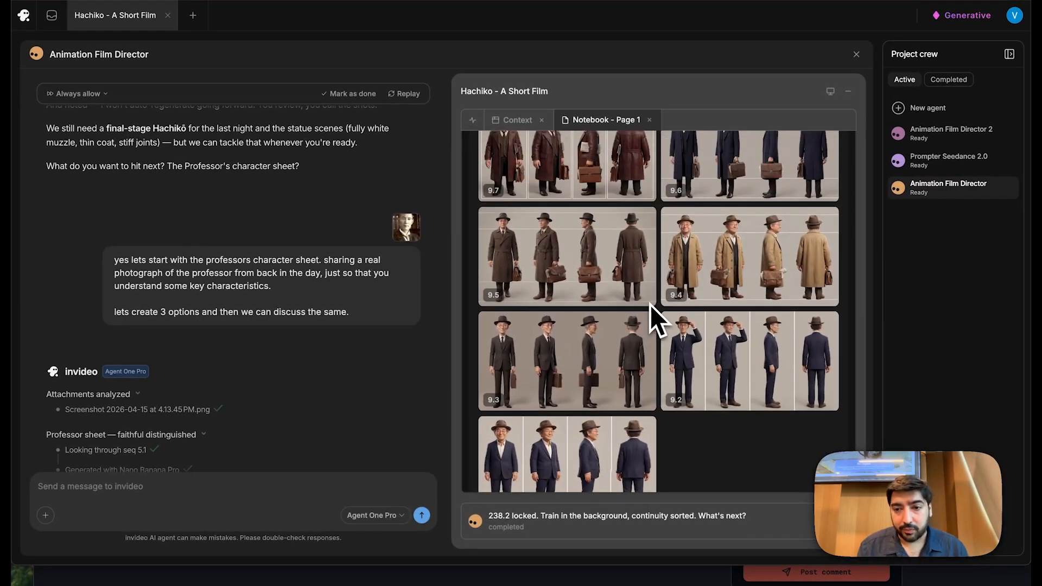
pyautogui.scroll(2, 650, 305)
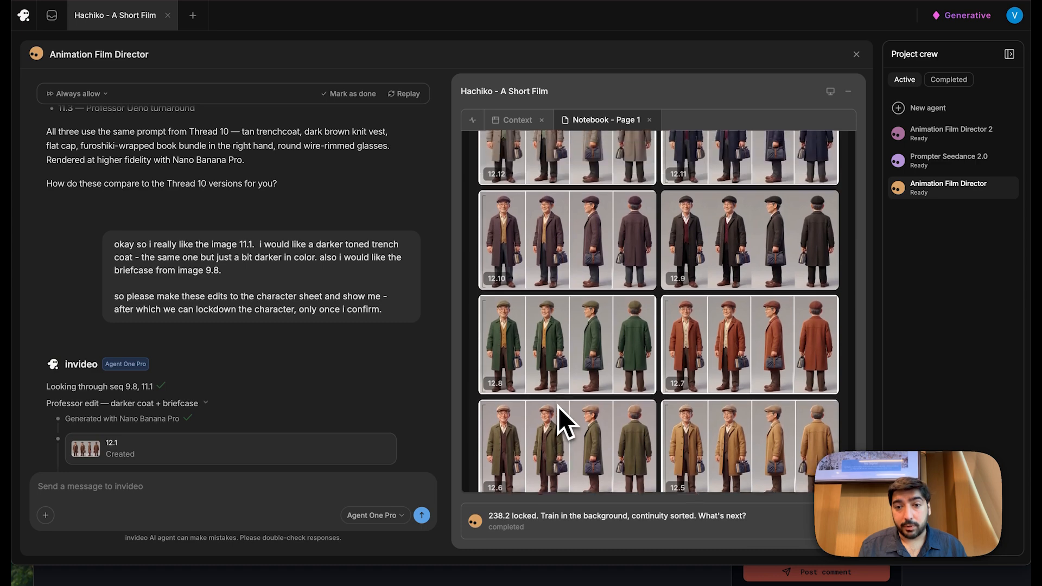
pyautogui.scroll(3, 558, 406)
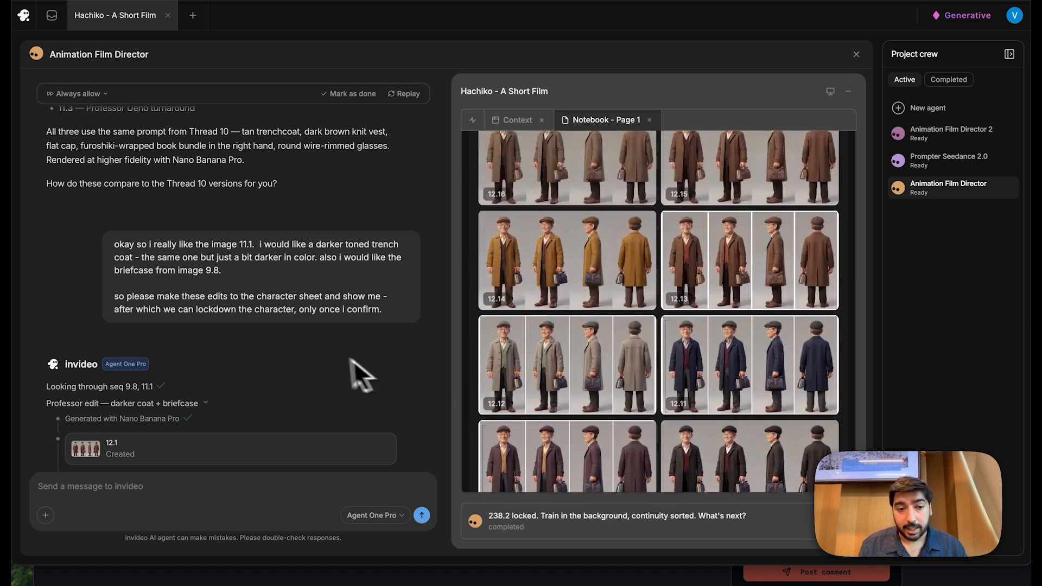
pyautogui.scroll(-7, 328, 354)
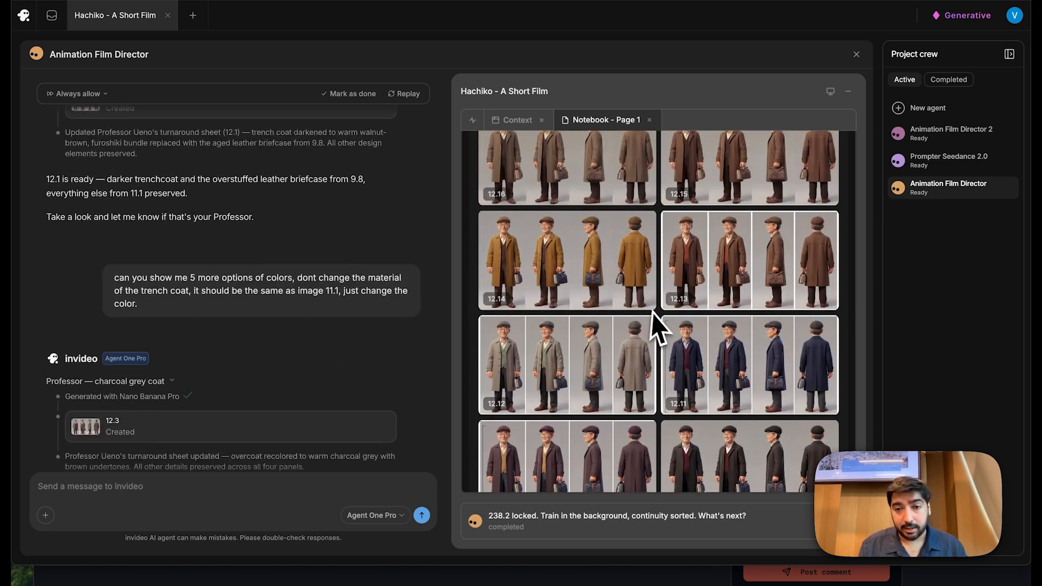
pyautogui.scroll(2, 657, 321)
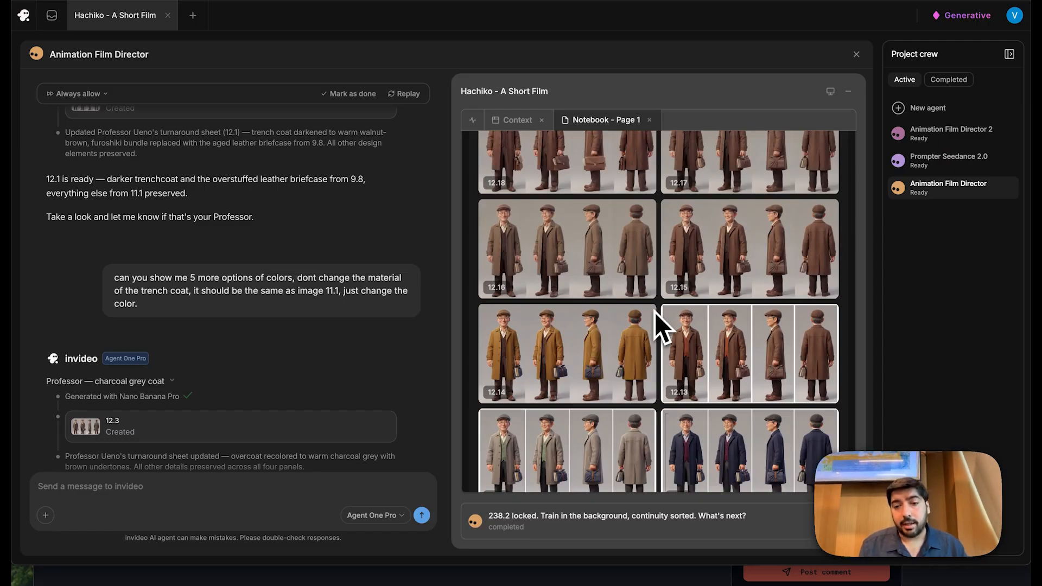
# Examine the professor's outfit variations in thread #13 and read the chat about locking his design, the wardrobe options and the capless reference
pyautogui.scroll(5, 655, 312)
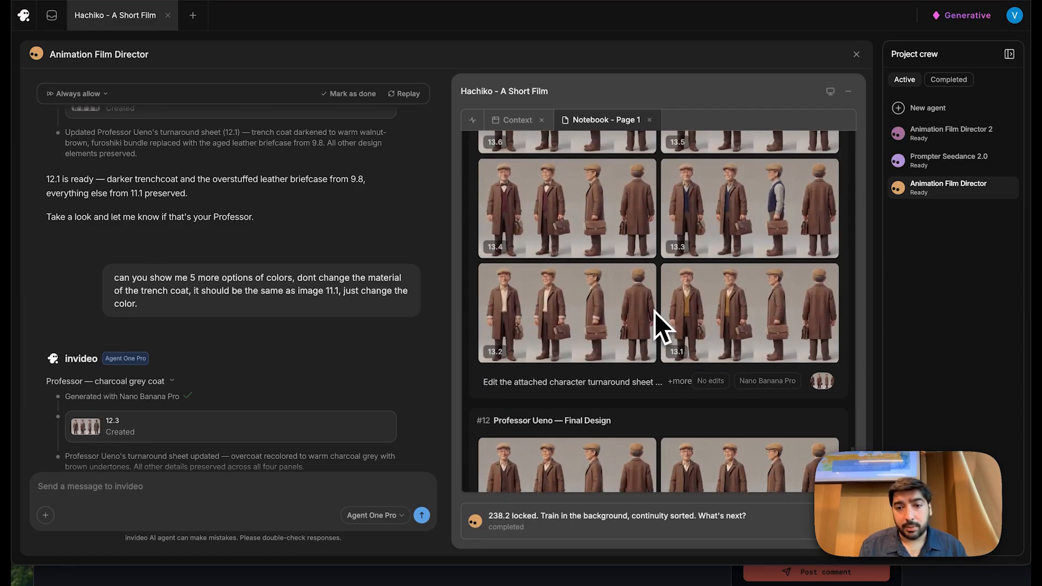
pyautogui.scroll(2, 654, 311)
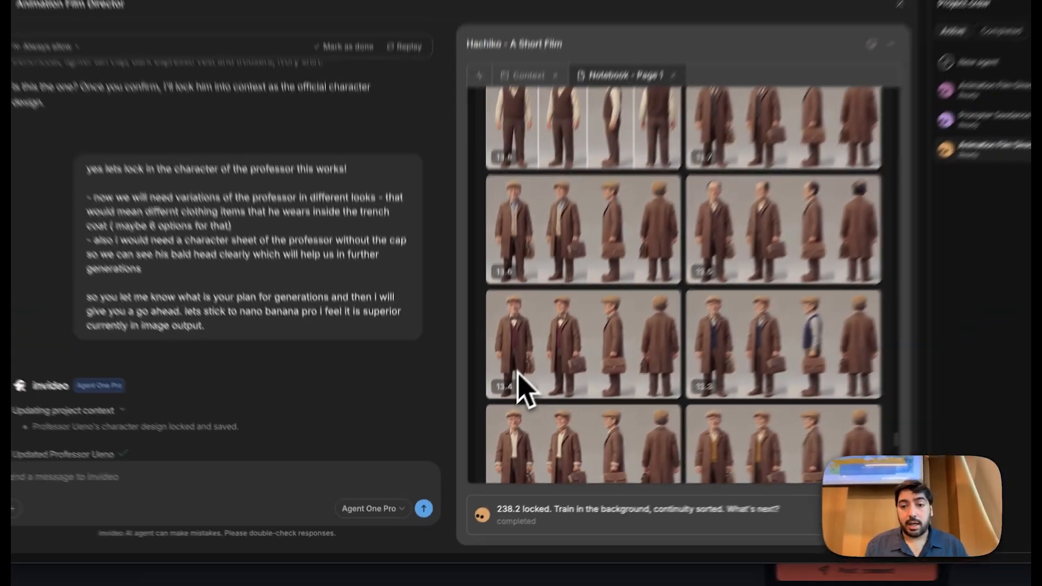
pyautogui.scroll(1, 571, 228)
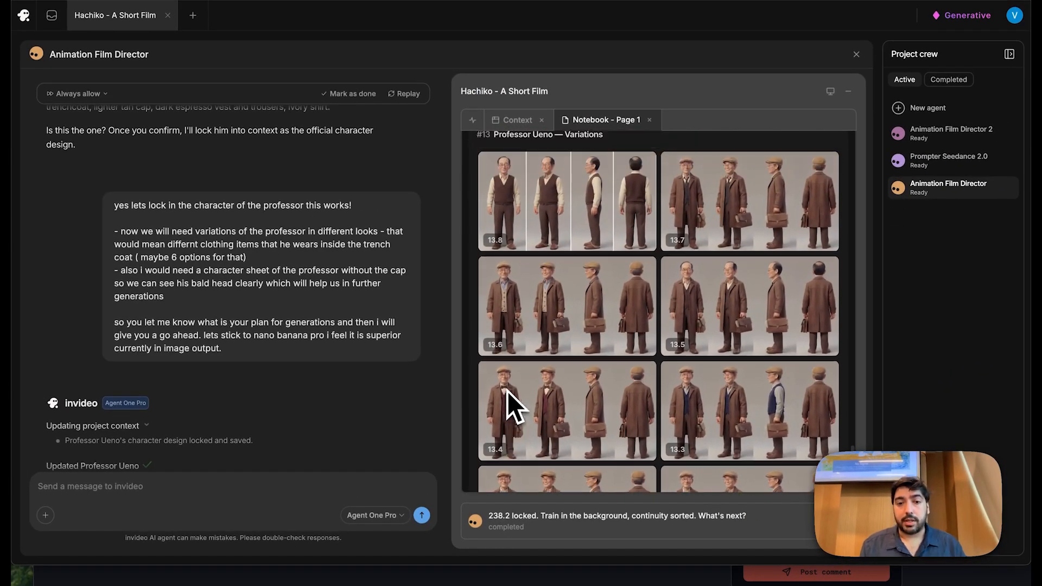
pyautogui.scroll(1, 507, 391)
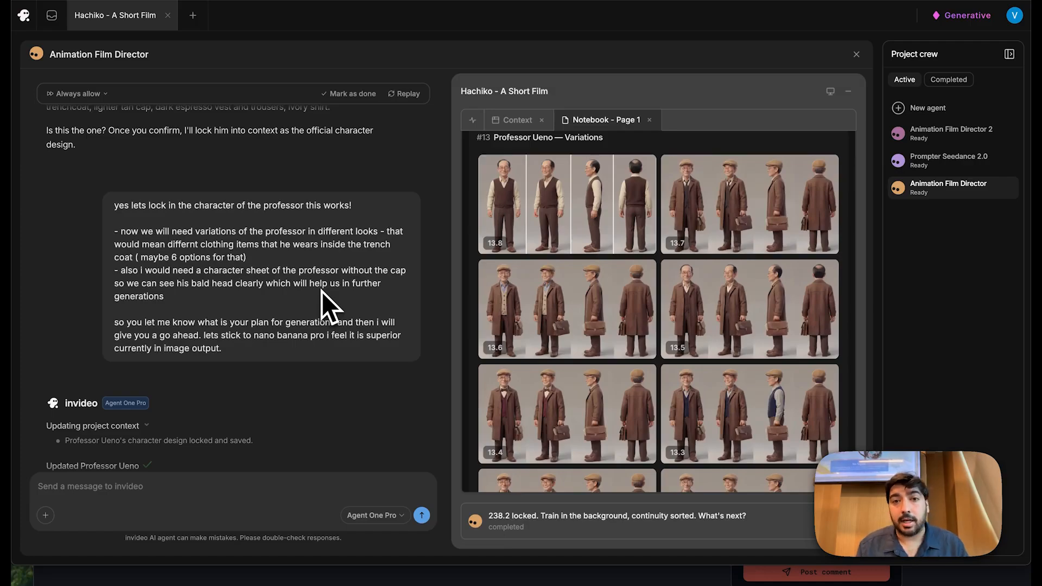
pyautogui.scroll(-7, 322, 292)
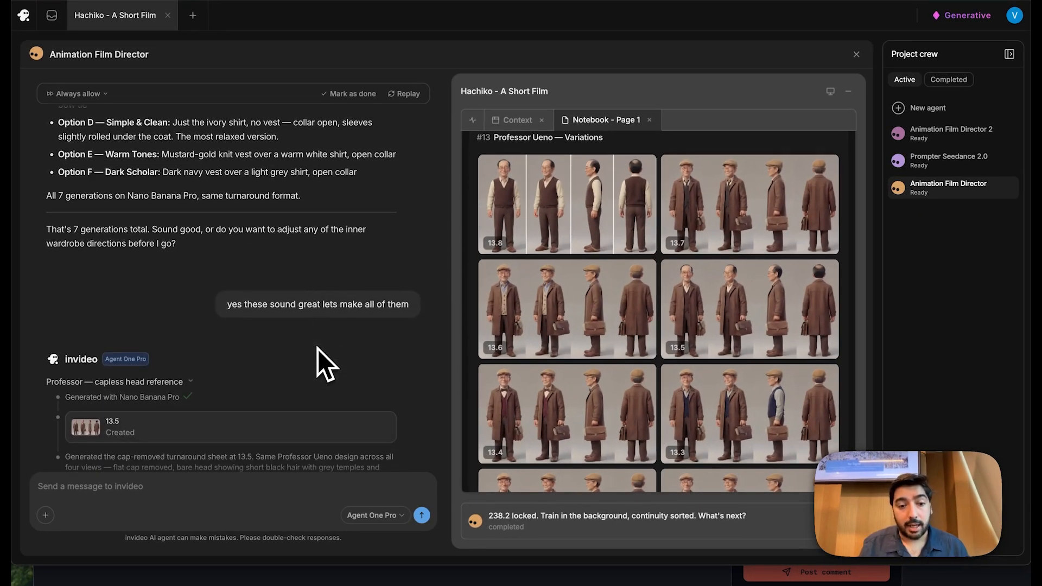
pyautogui.scroll(-4, 343, 321)
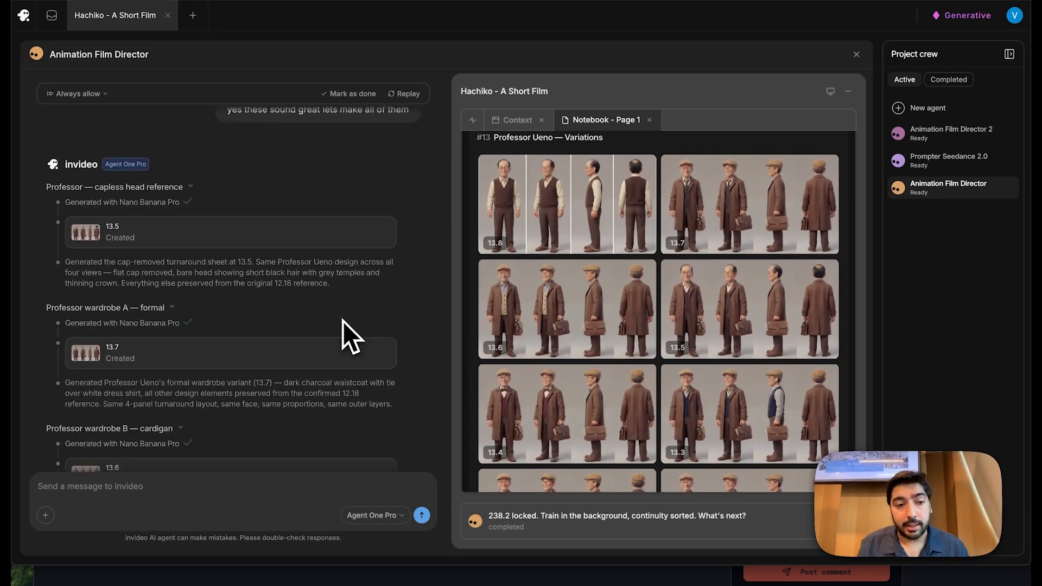
# Review the agent's log for the professor's wardrobe options B to D and compare the matching outfit sheets in thread #13
pyautogui.scroll(-6, 343, 321)
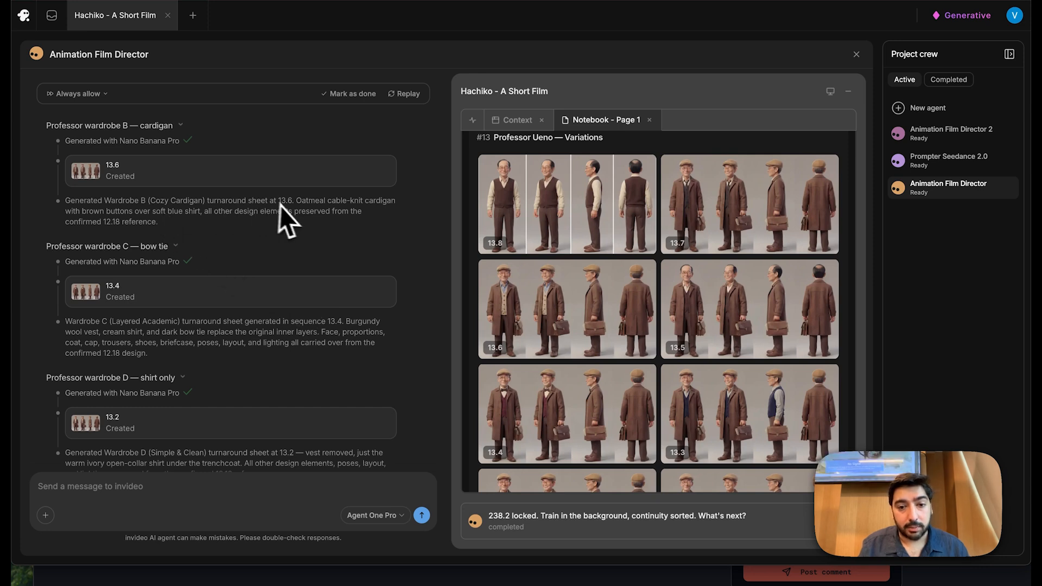
pyautogui.scroll(-1, 633, 356)
pyautogui.scroll(-1, 633, 356)
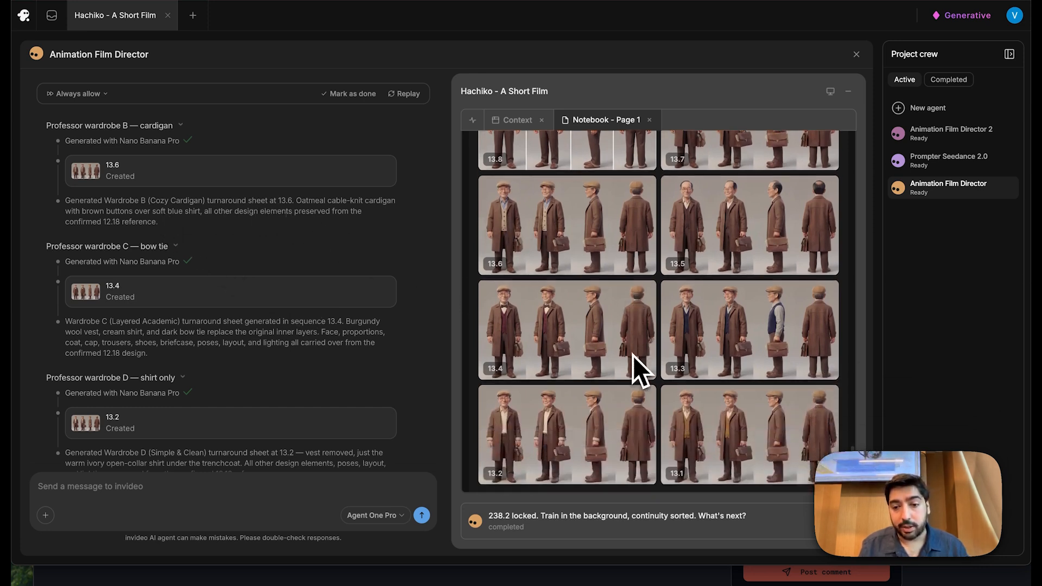
pyautogui.scroll(-2, 598, 335)
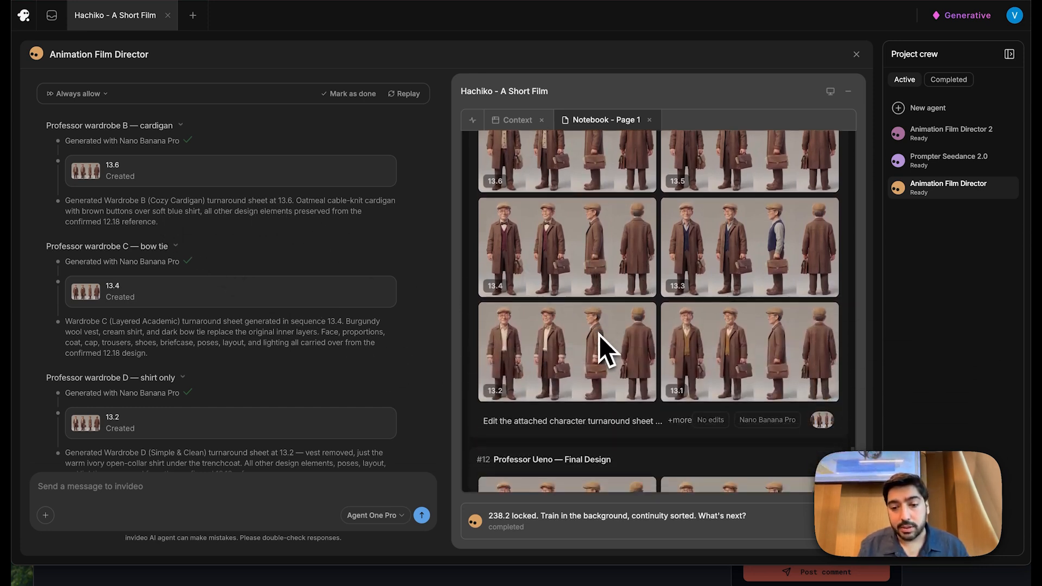
pyautogui.scroll(2, 600, 335)
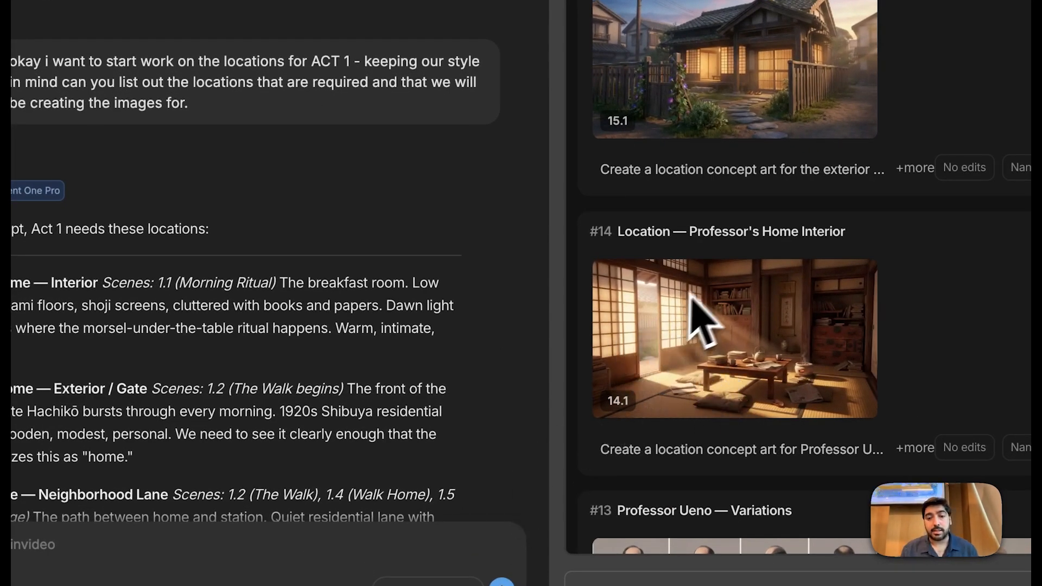
# Browse the concept art for the professor's home interior and exterior in threads #14 and #15
pyautogui.scroll(3, 700, 304)
pyautogui.scroll(5, 719, 307)
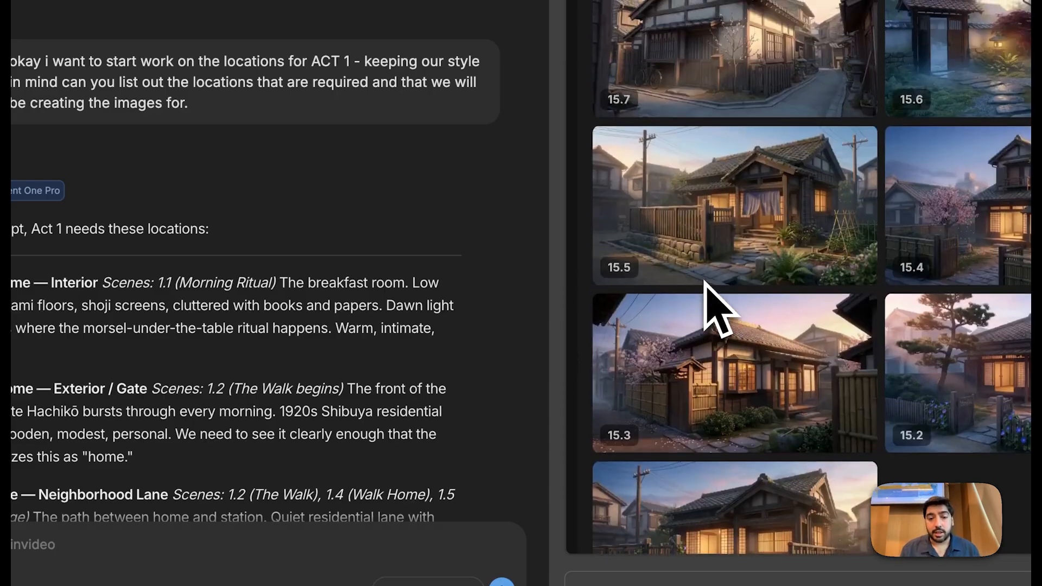
pyautogui.scroll(-1, 272, 304)
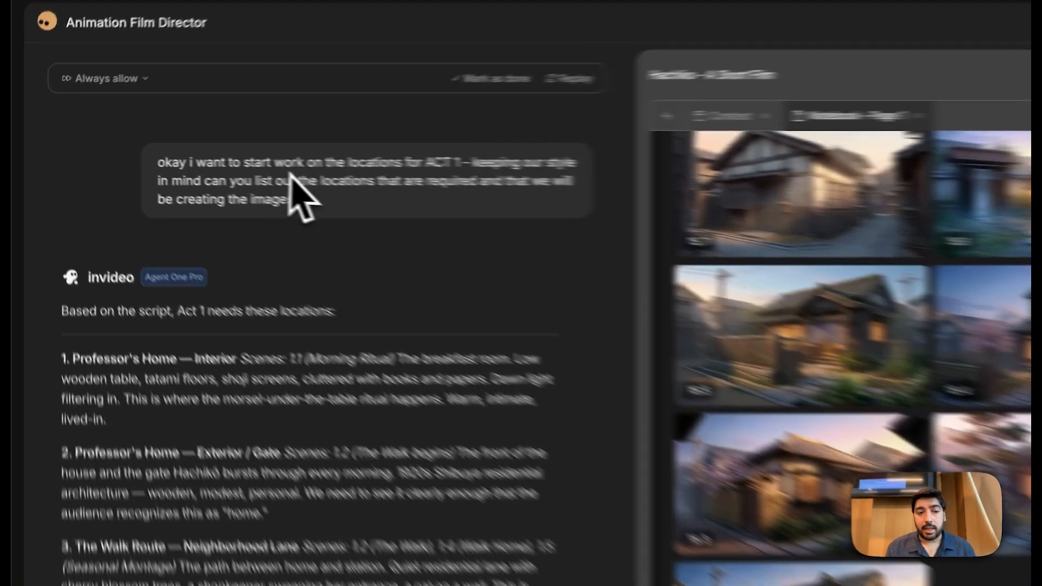
# Read the agent's list of Act 1 locations, from the professor's home to the Shibuya Station platform, and its notes on seasonal variants
pyautogui.scroll(-1, 295, 205)
pyautogui.scroll(-1, 466, 249)
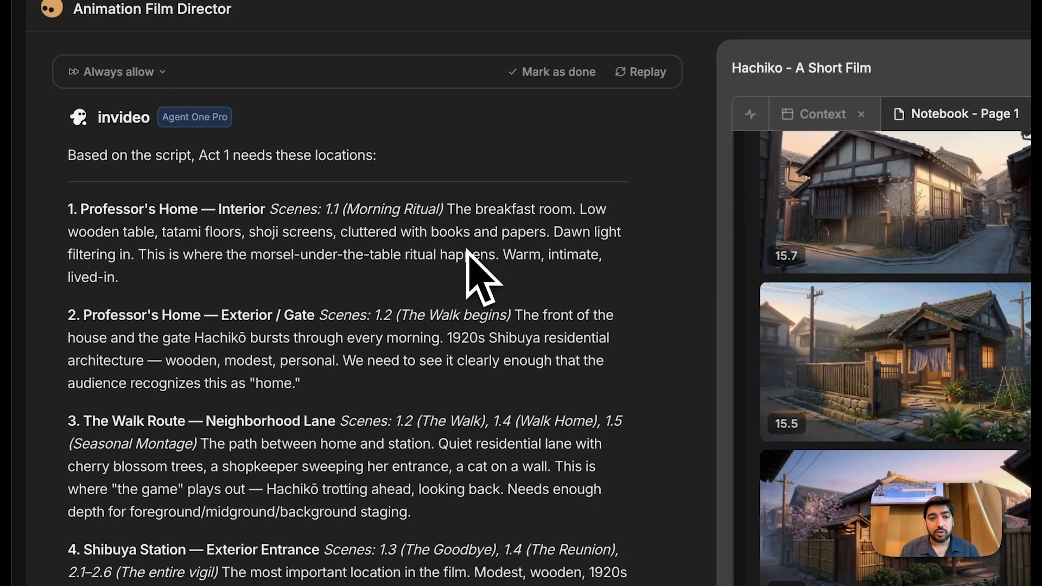
pyautogui.scroll(-2, 465, 249)
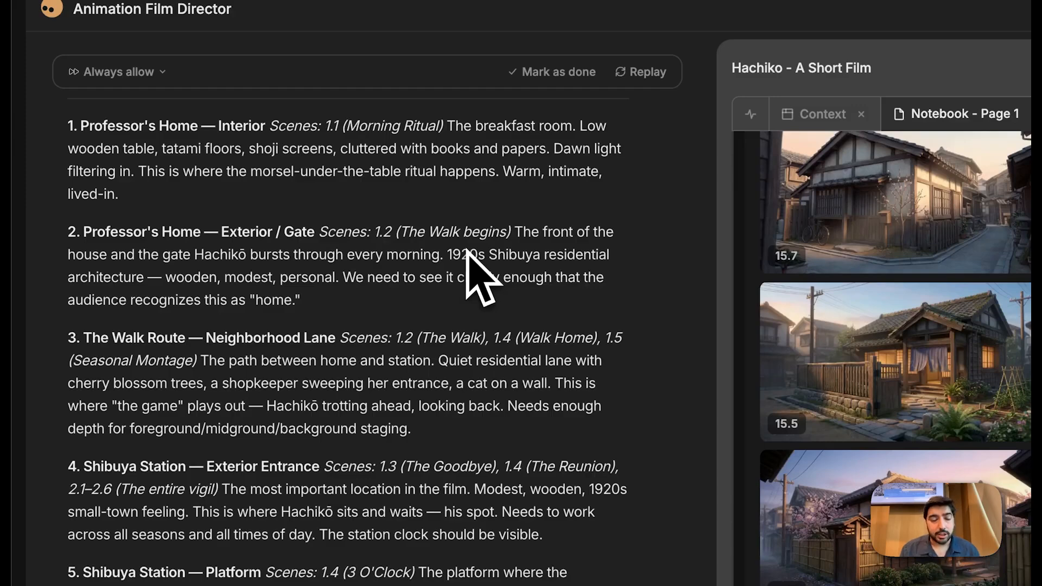
pyautogui.scroll(-1, 466, 248)
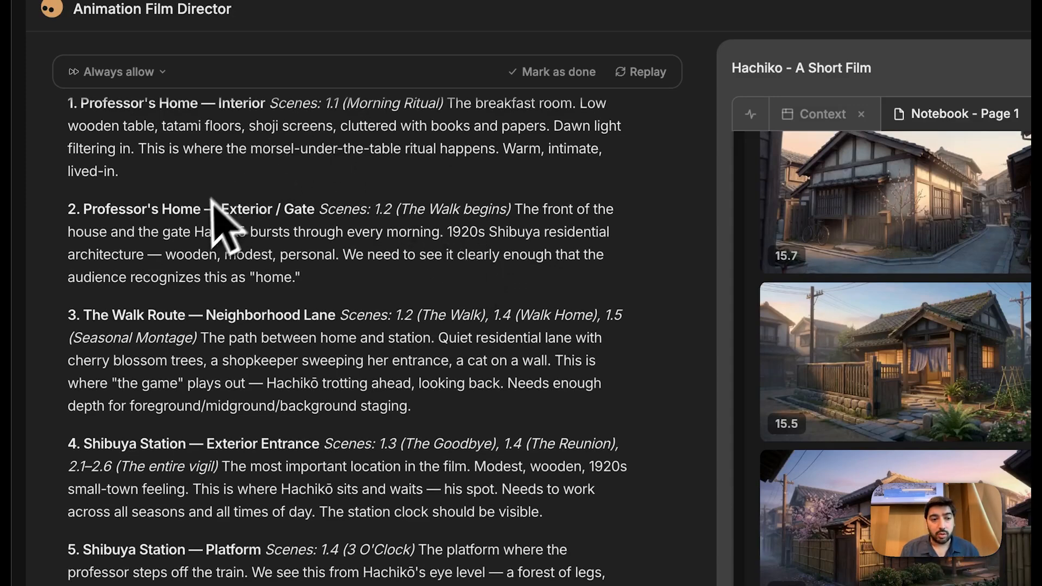
pyautogui.scroll(-1, 235, 304)
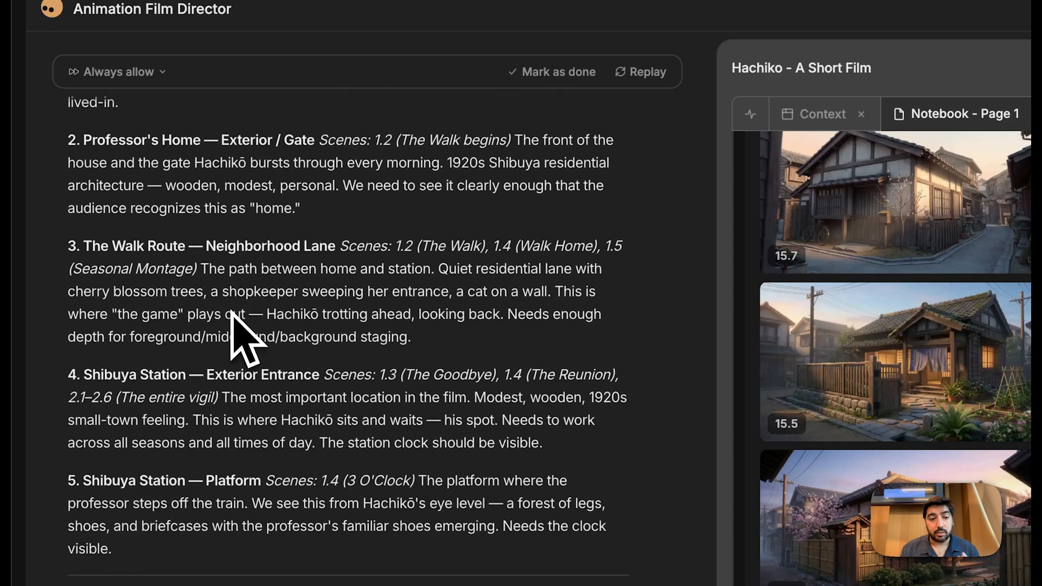
pyautogui.scroll(-1, 268, 326)
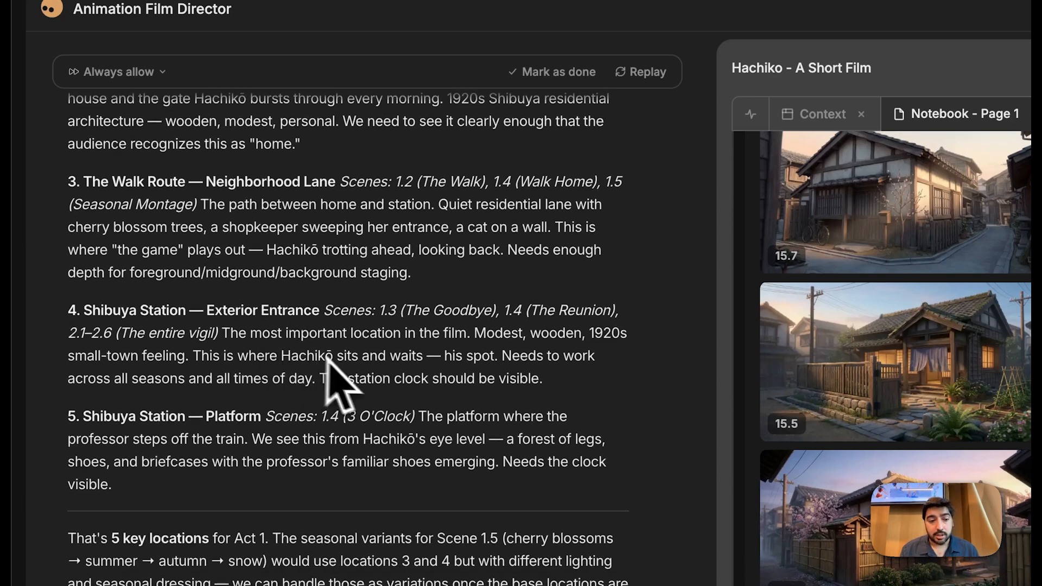
pyautogui.scroll(-1, 275, 442)
pyautogui.scroll(-1, 275, 453)
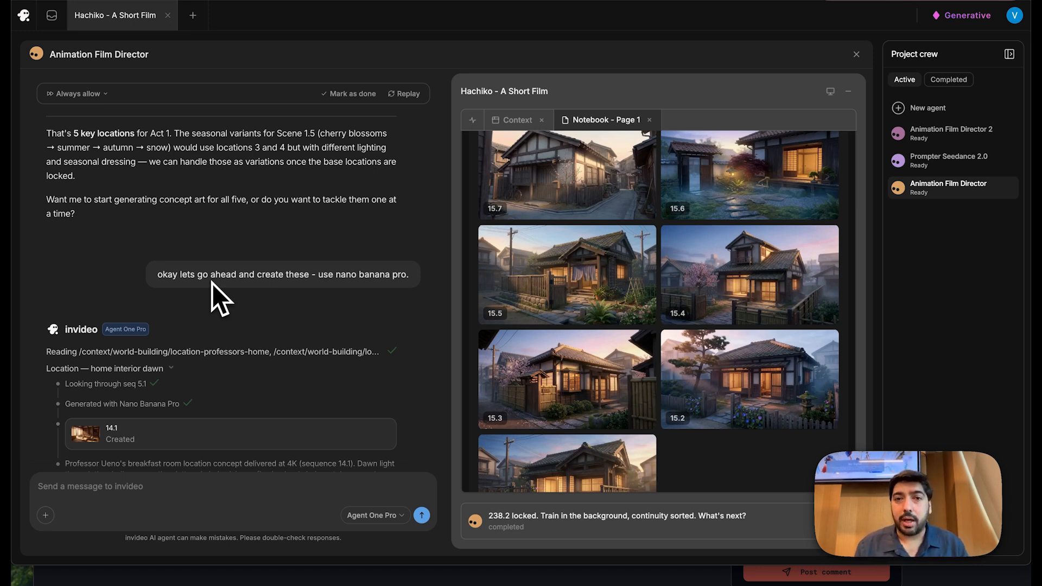
# Examine the home interior concept art in thread #14 and read the agent's log for the generated Act 1 locations
pyautogui.scroll(-8, 528, 226)
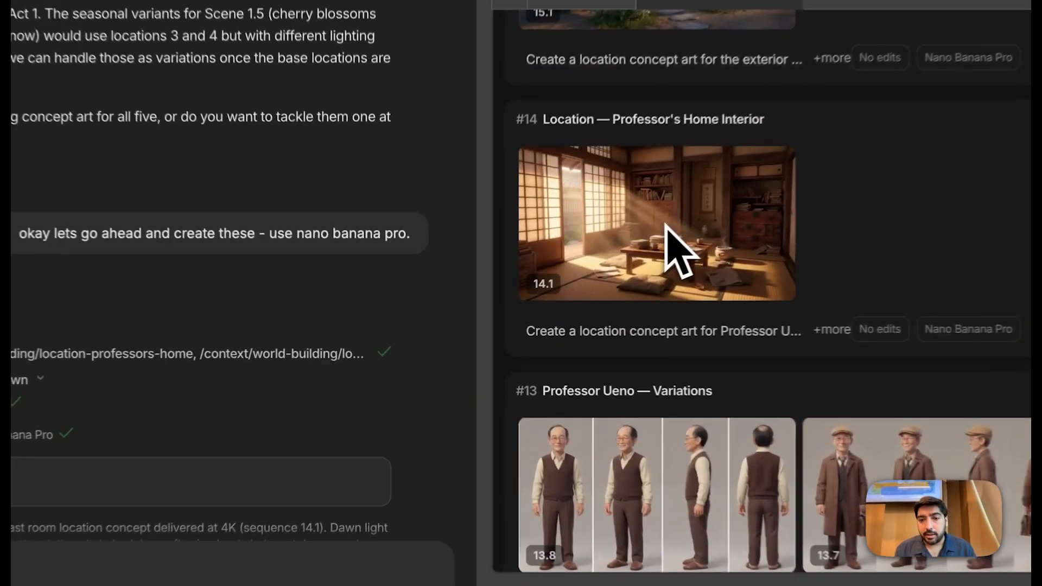
pyautogui.scroll(2, 679, 250)
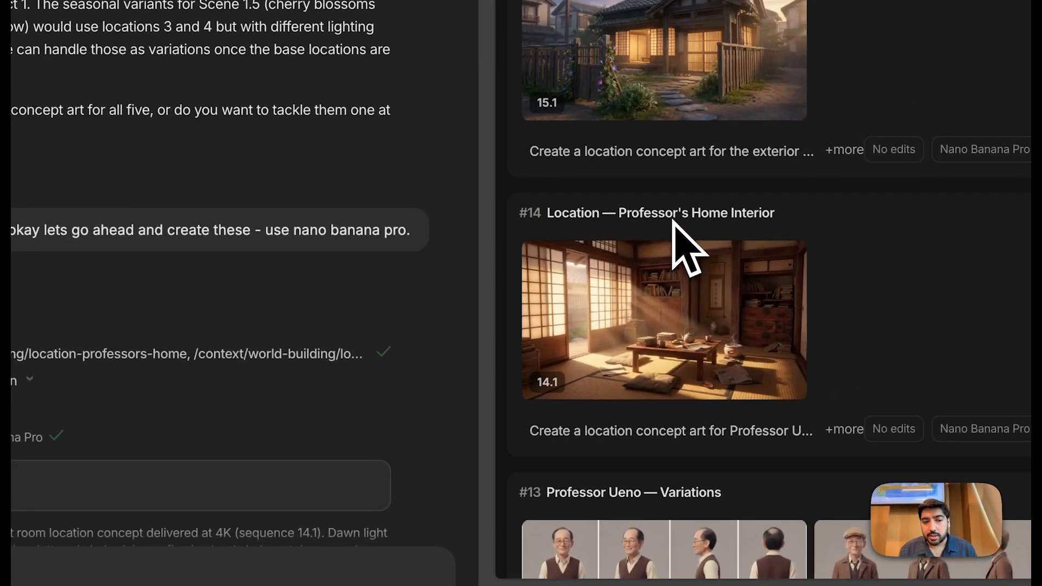
pyautogui.scroll(-10, 291, 389)
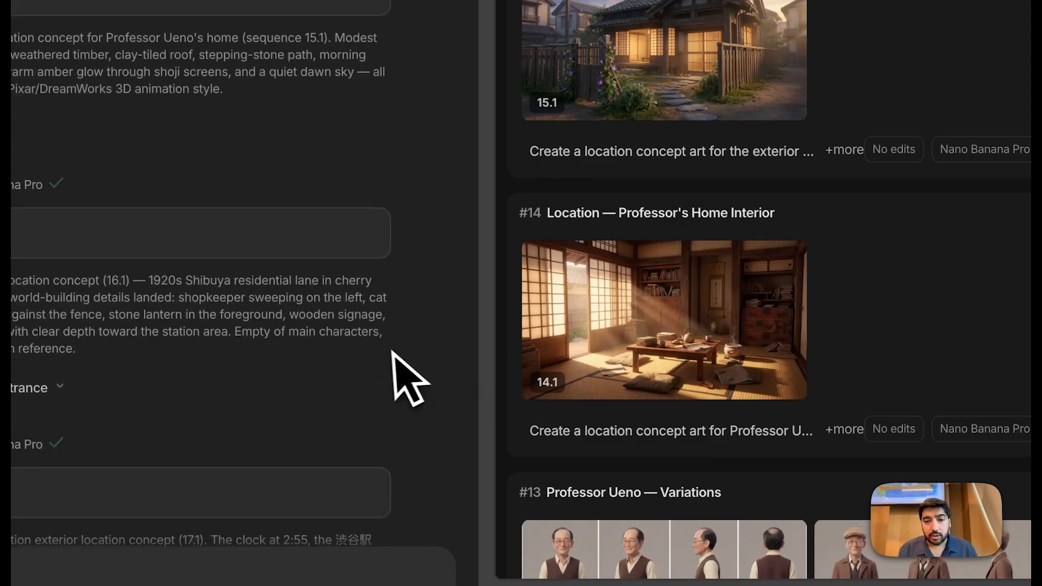
# Look through the notebook's location concept art for the home exterior, Shibuya Station exterior and platform, and the dawn lane
pyautogui.scroll(3, 668, 344)
pyautogui.scroll(15, 668, 343)
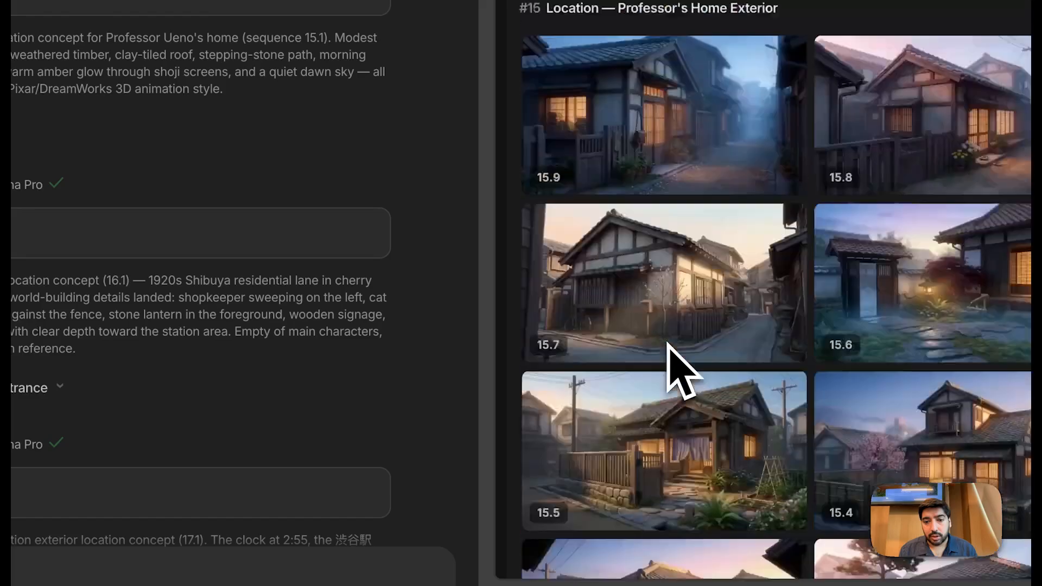
pyautogui.scroll(15, 667, 344)
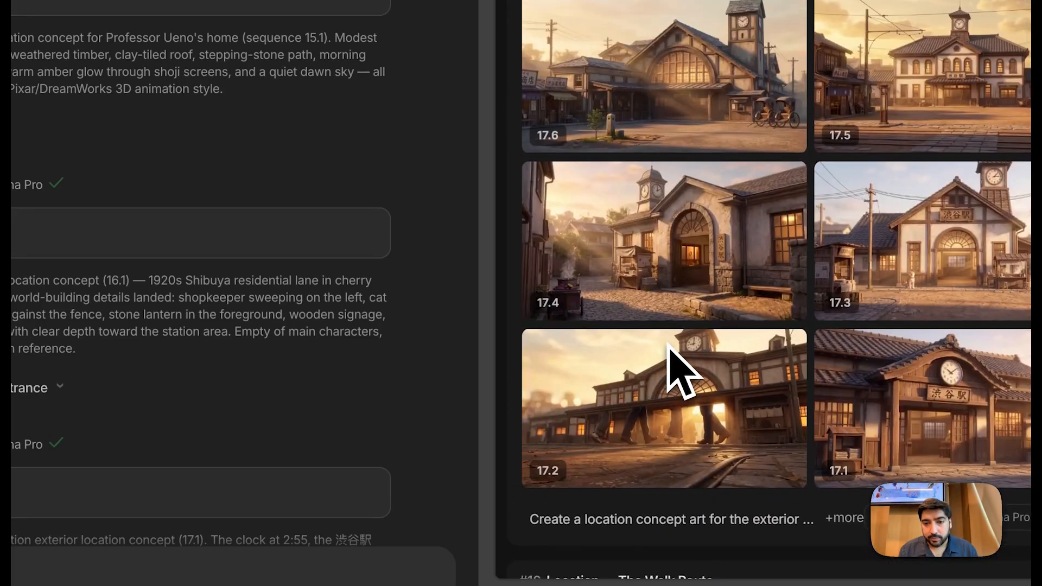
pyautogui.scroll(10, 671, 356)
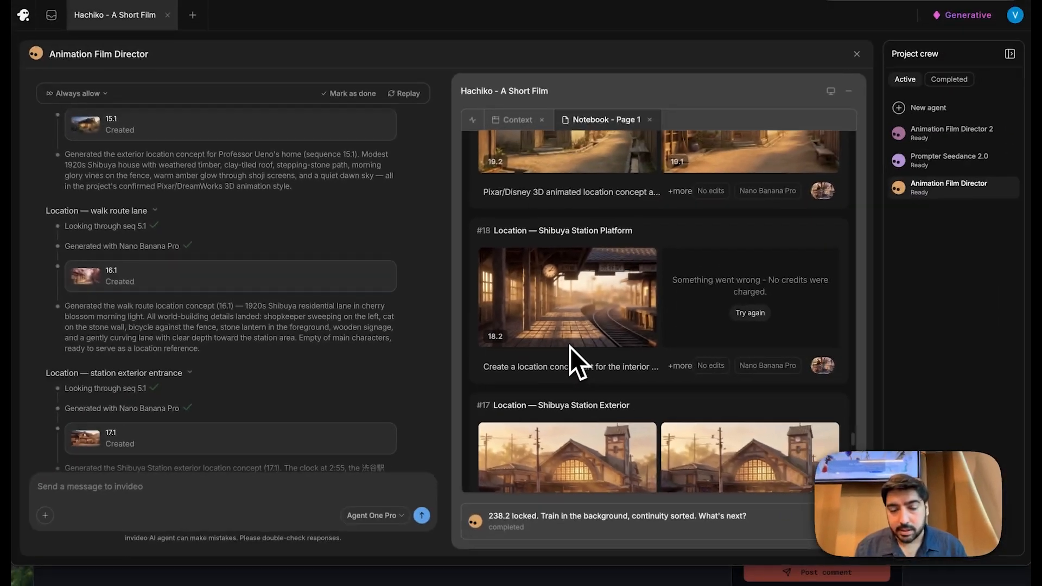
pyautogui.scroll(5, 595, 346)
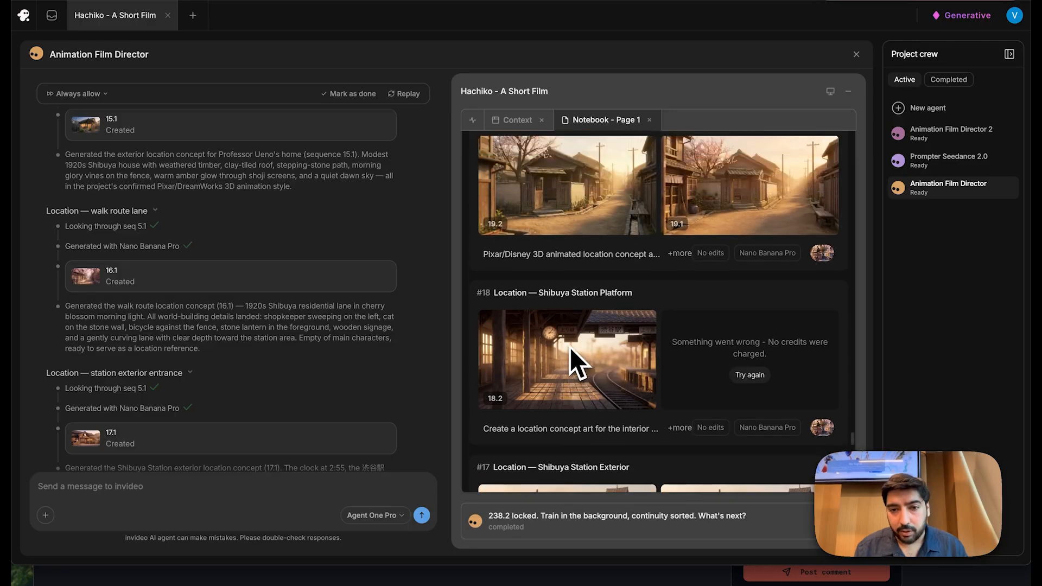
pyautogui.scroll(3, 570, 347)
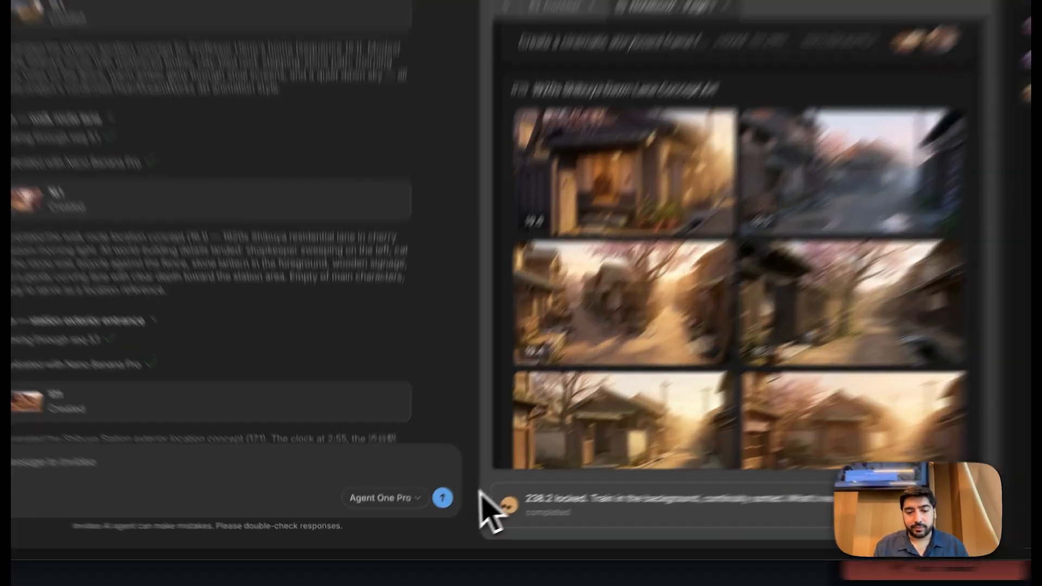
pyautogui.scroll(5, 418, 413)
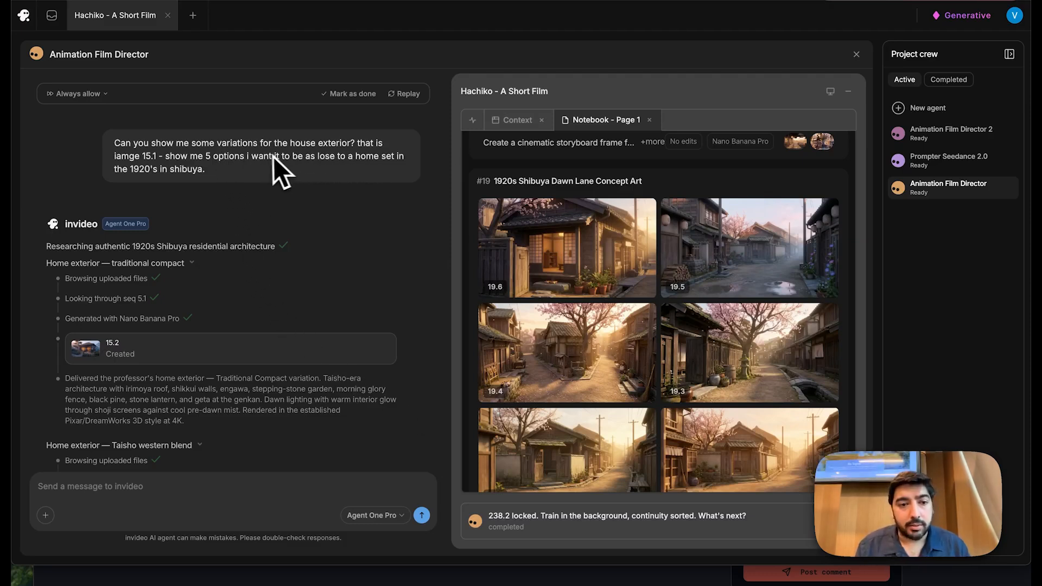
# Compare the home exterior variations in thread #15 with the chat request for five authentic 1920s Shibuya options
pyautogui.scroll(-10, 602, 370)
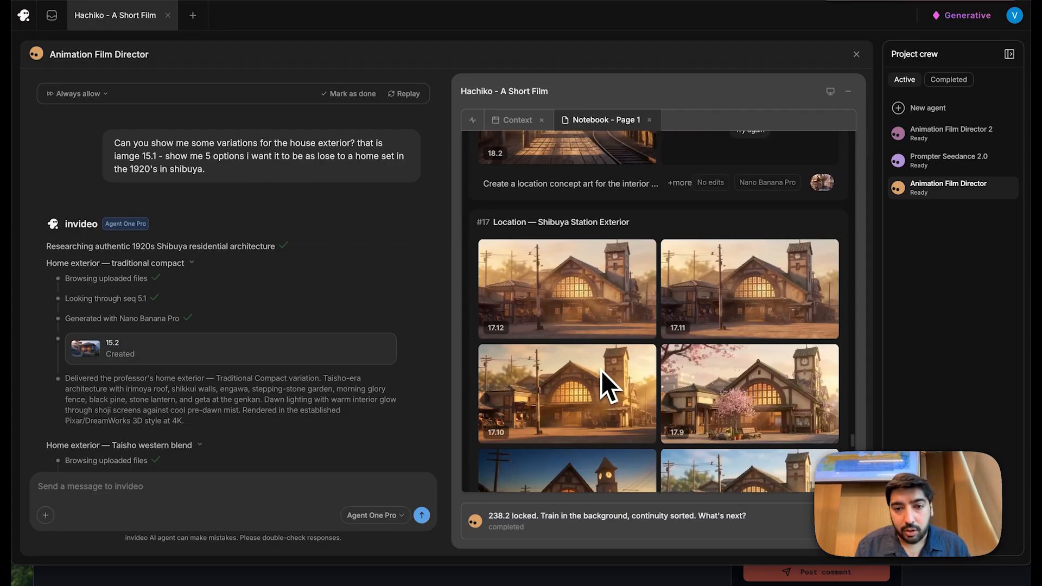
pyautogui.scroll(-10, 602, 370)
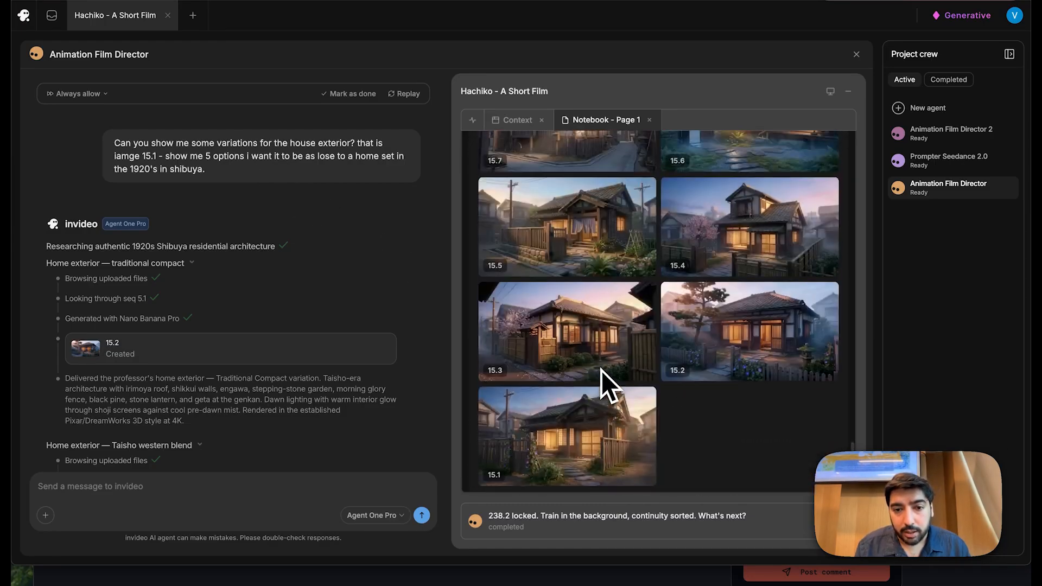
pyautogui.scroll(2, 636, 364)
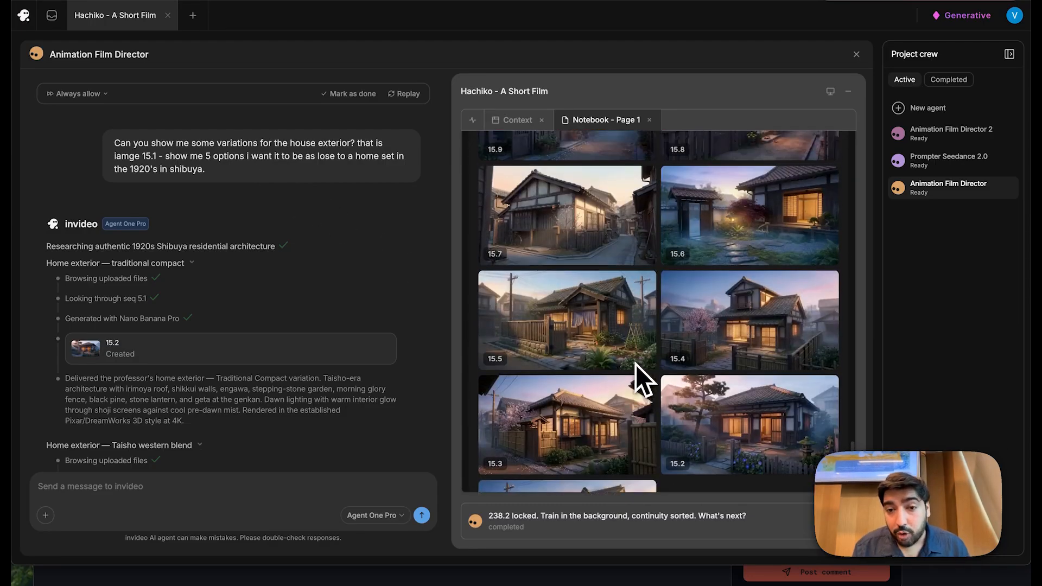
pyautogui.scroll(2, 636, 379)
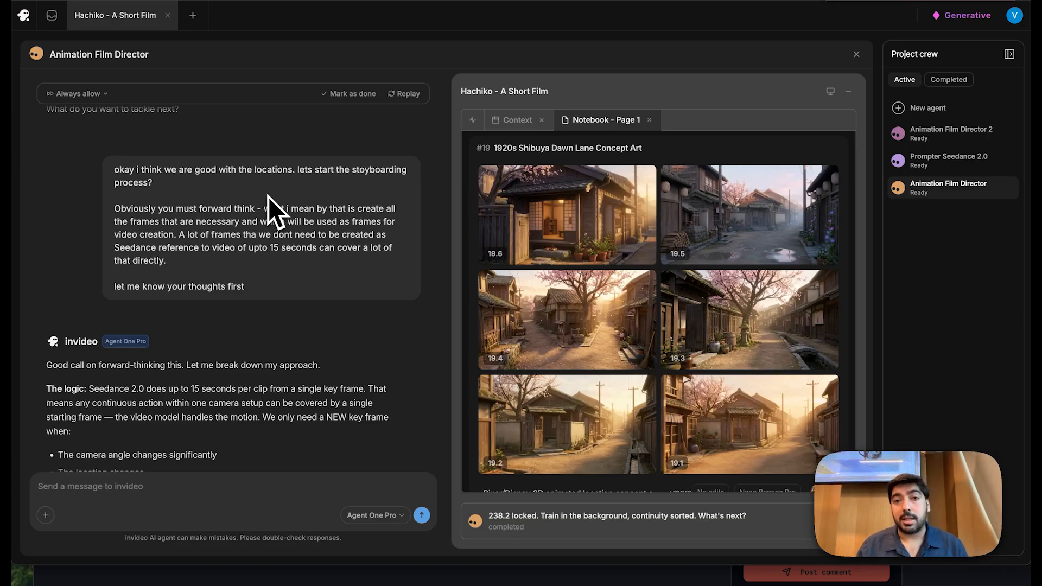
# Read the storyboarding request and the agent's logic for when a Seedance 2.0 clip needs a new key frame
pyautogui.scroll(-3, 268, 196)
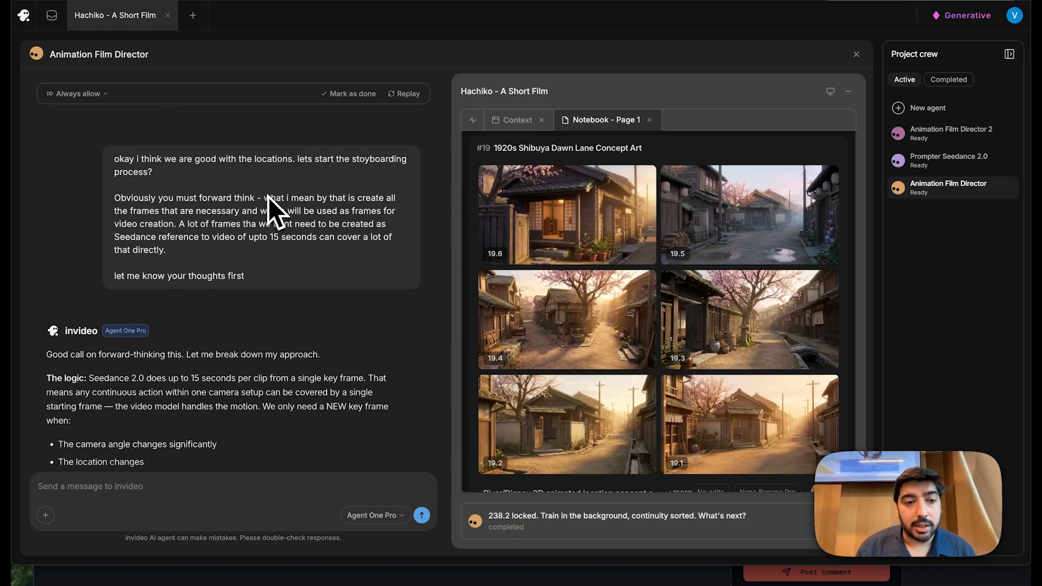
pyautogui.scroll(-4, 268, 197)
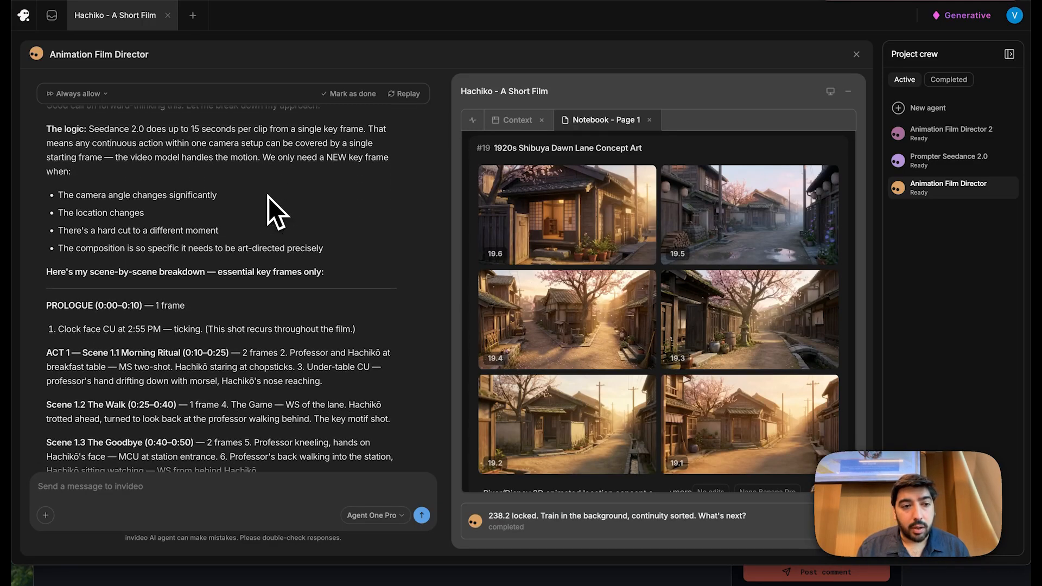
pyautogui.scroll(1, 268, 196)
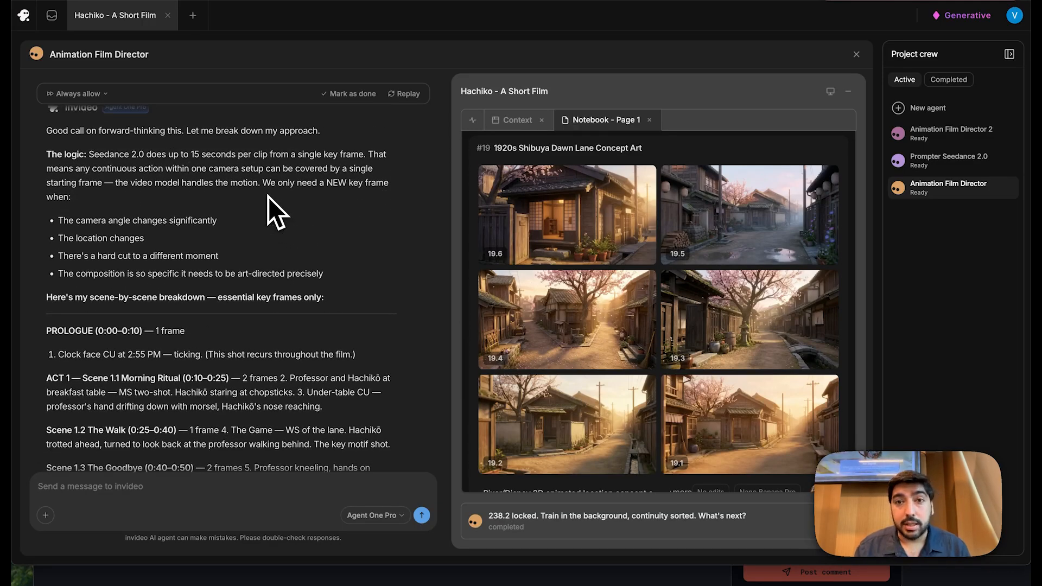
pyautogui.scroll(-1, 268, 196)
pyautogui.scroll(-4, 269, 196)
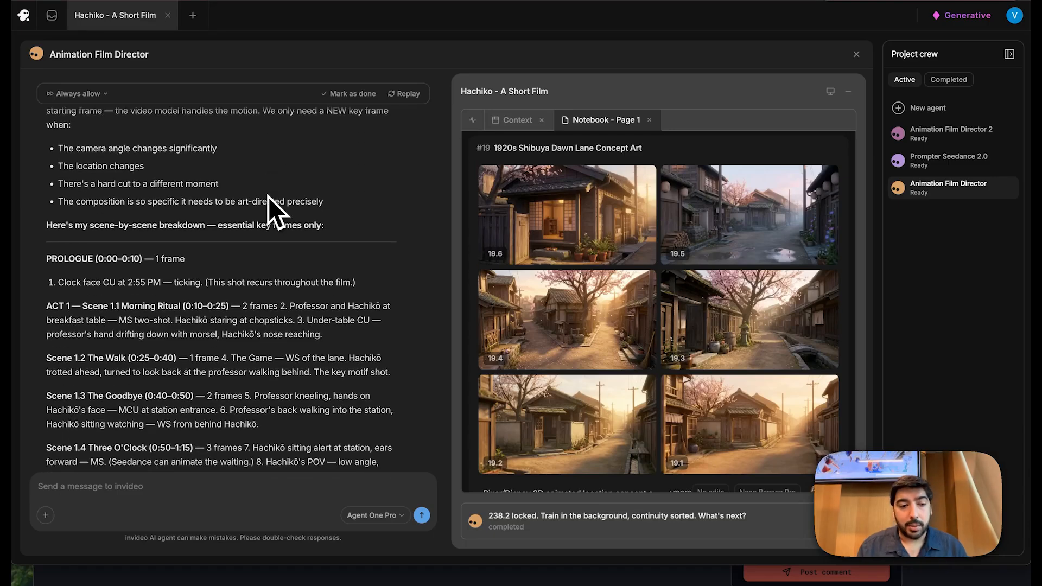
# Read the scene-by-scene key frame breakdown for Acts 1 and 2 and the plan to storyboard Act 1 first
pyautogui.scroll(-1, 268, 197)
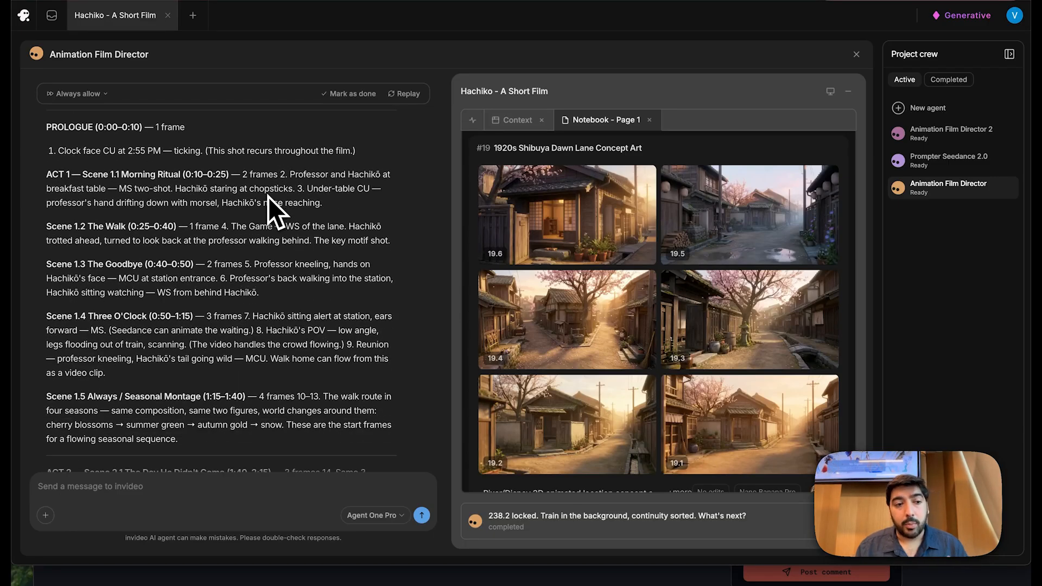
pyautogui.scroll(-1, 269, 197)
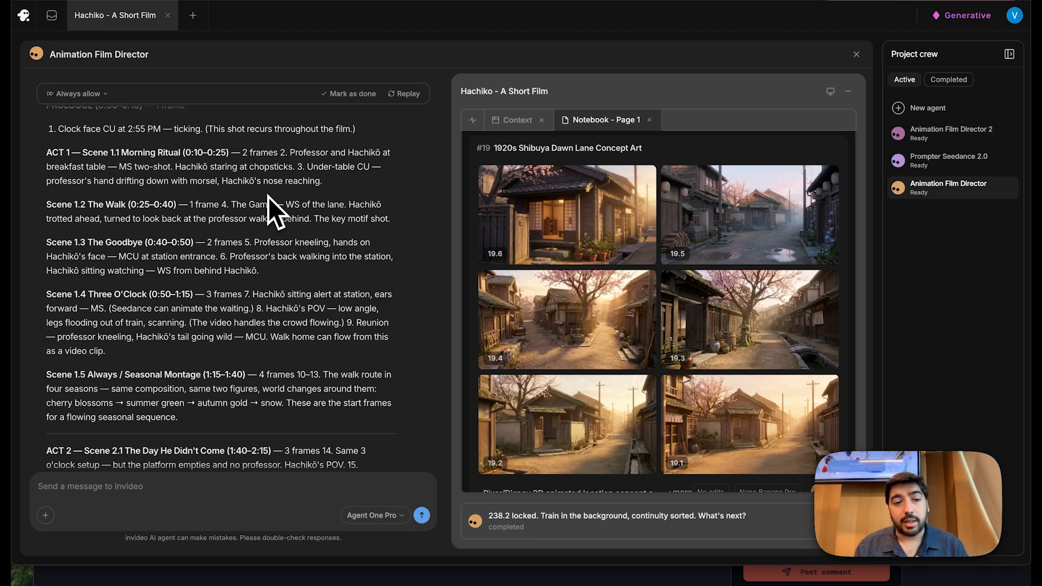
pyautogui.scroll(-1, 269, 196)
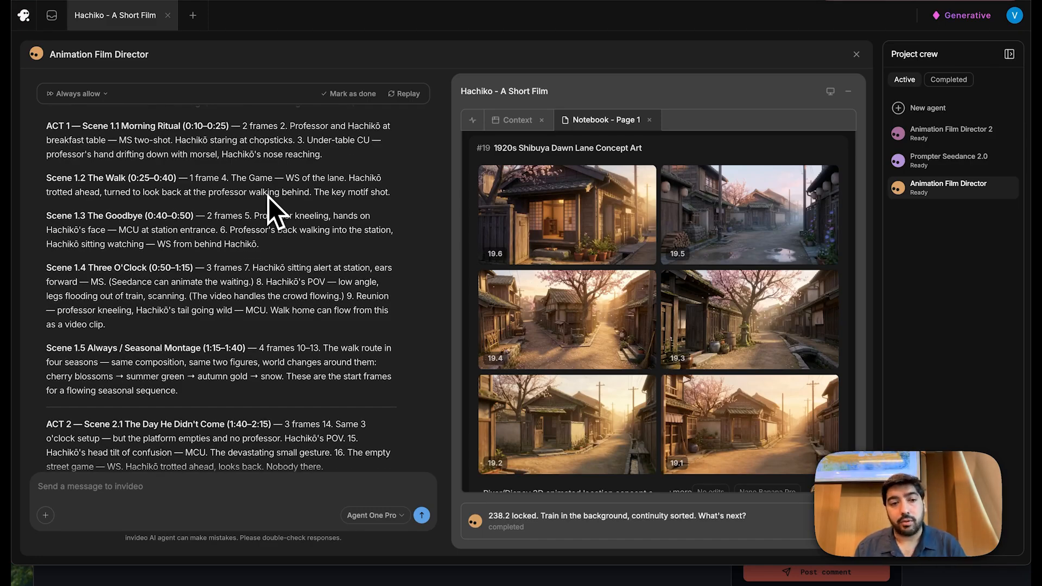
pyautogui.scroll(-4, 268, 196)
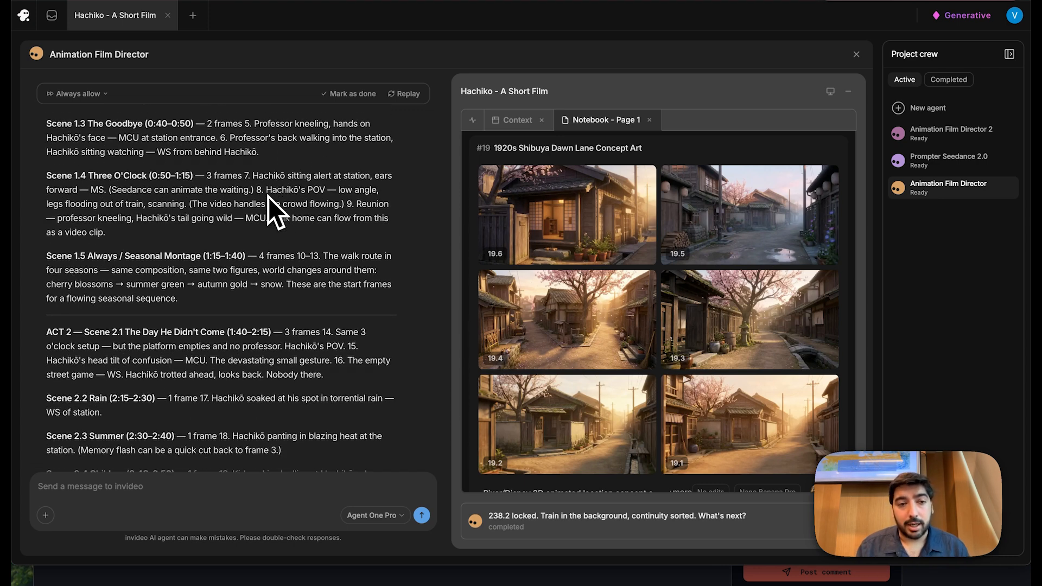
pyautogui.scroll(-3, 268, 196)
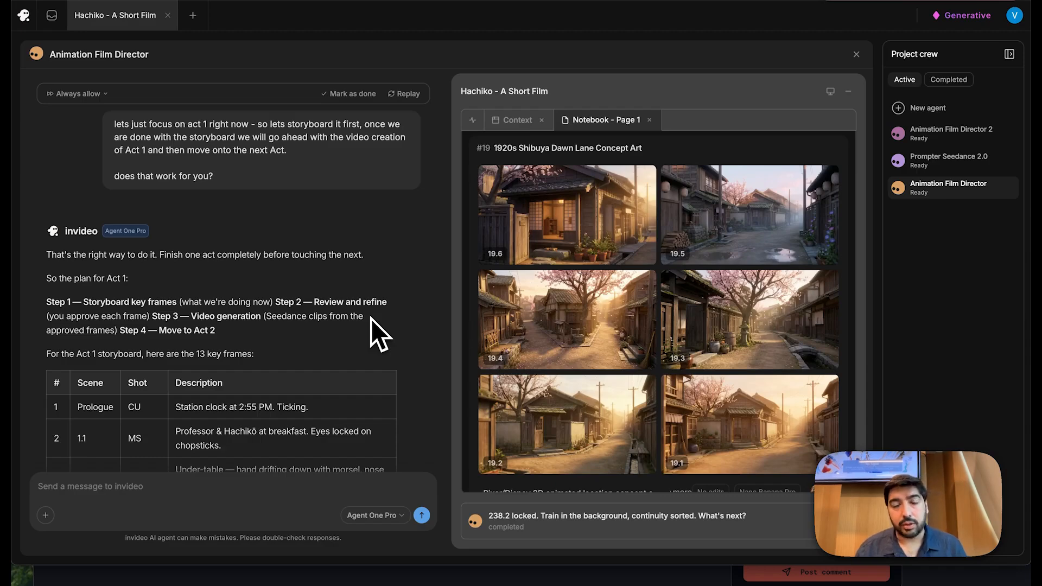
pyautogui.scroll(1, 280, 304)
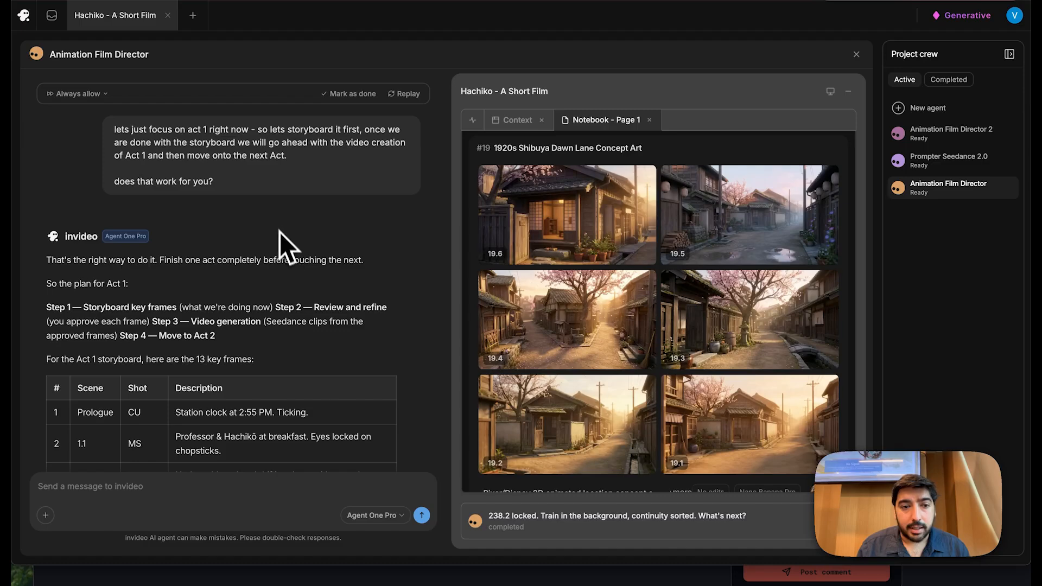
# Read the agent's four-step plan for Act 1 and its table of 13 storyboard key frames
pyautogui.scroll(-3, 282, 212)
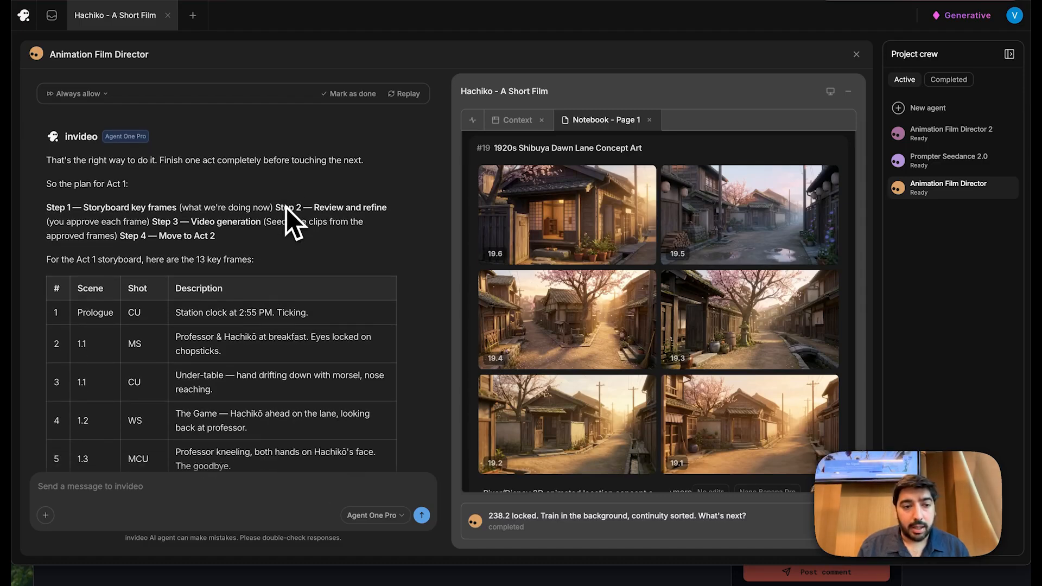
pyautogui.scroll(-2, 286, 207)
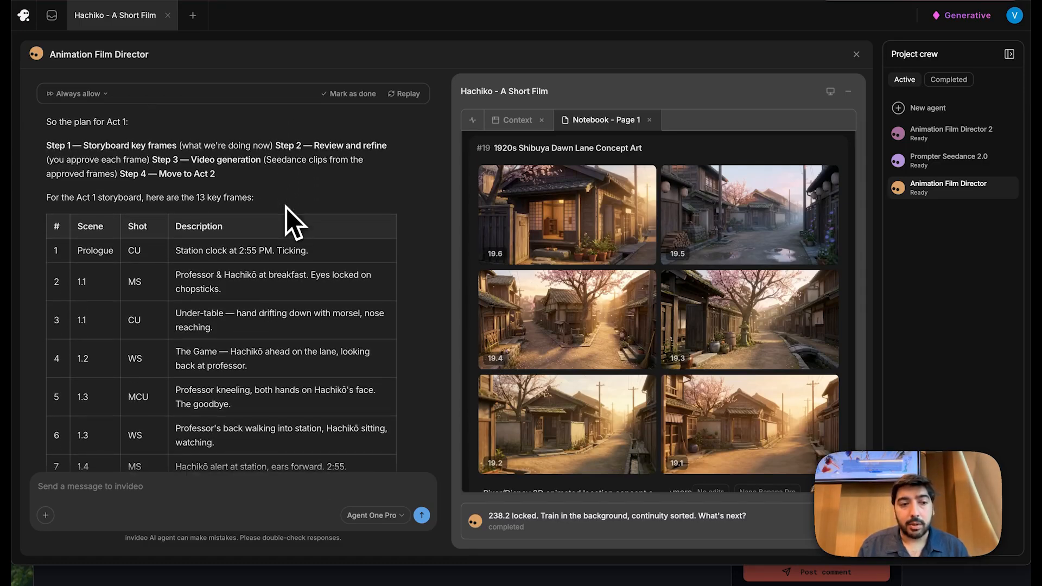
pyautogui.scroll(-1, 286, 207)
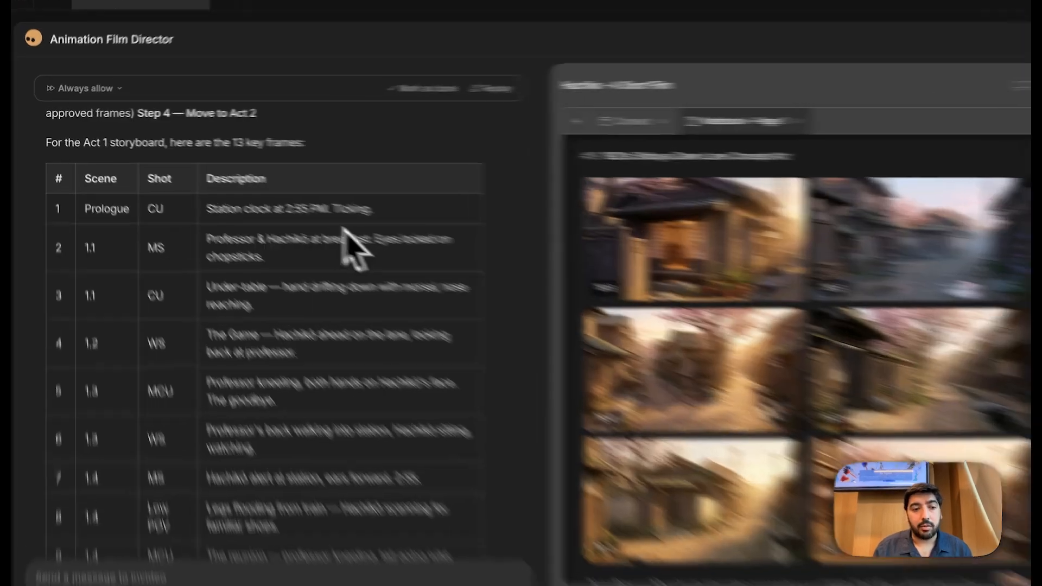
pyautogui.scroll(1, 286, 208)
pyautogui.scroll(-2, 285, 207)
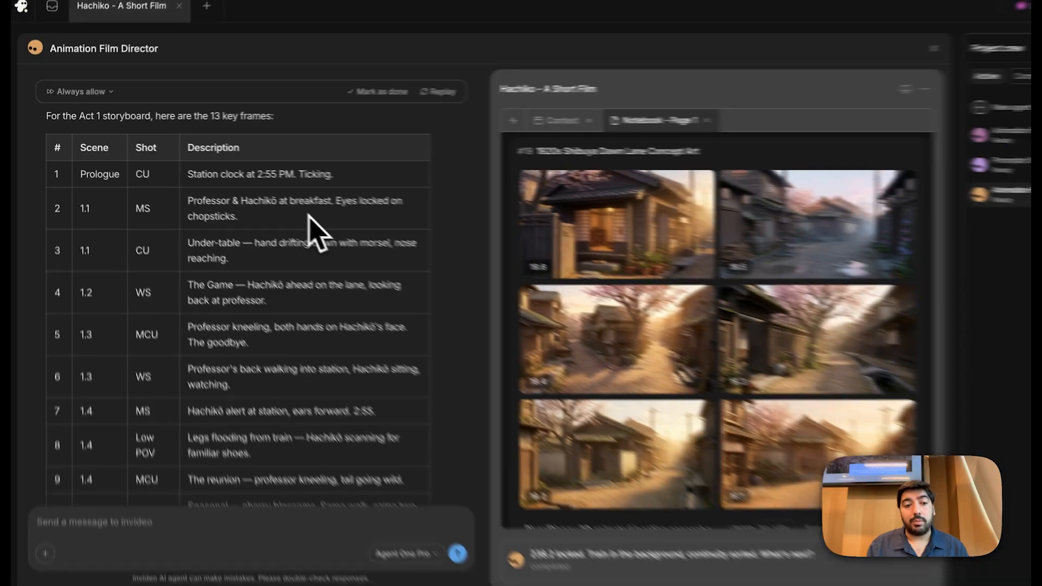
pyautogui.scroll(-2, 428, 261)
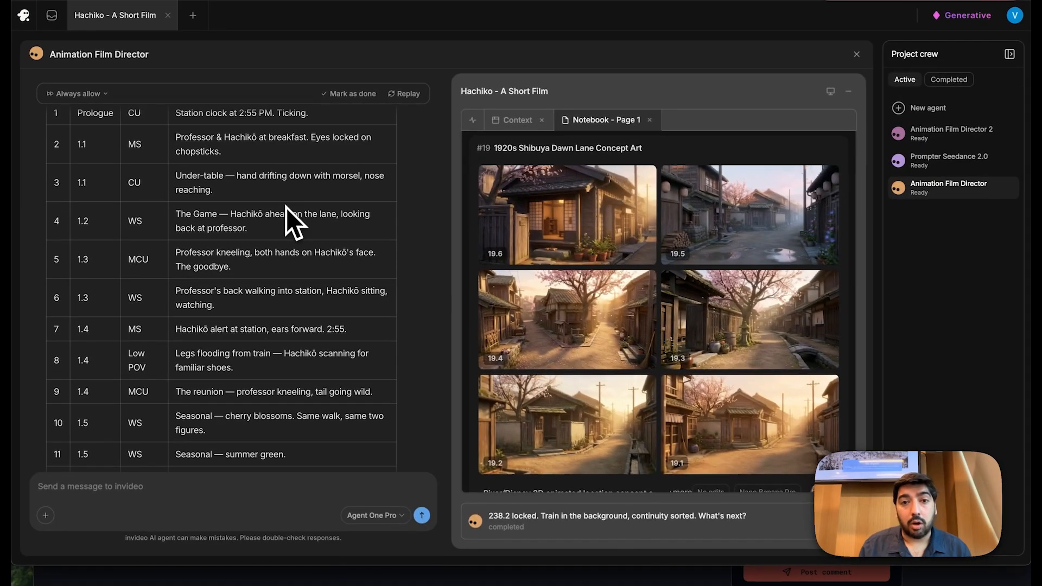
# Look through the notebook's Act 1 storyboard frames in threads #20 and #21
pyautogui.scroll(6, 601, 292)
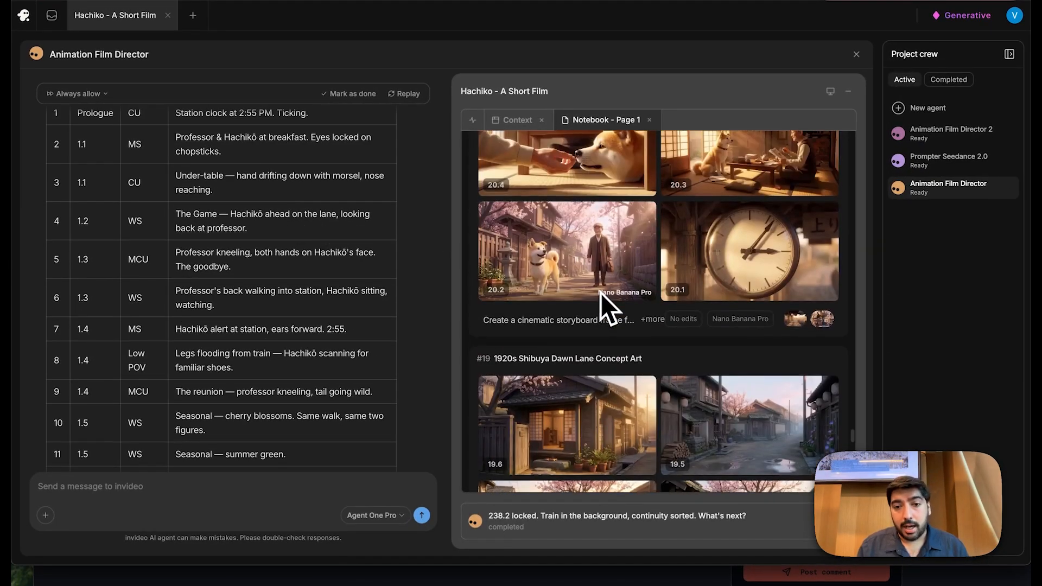
pyautogui.scroll(1, 601, 293)
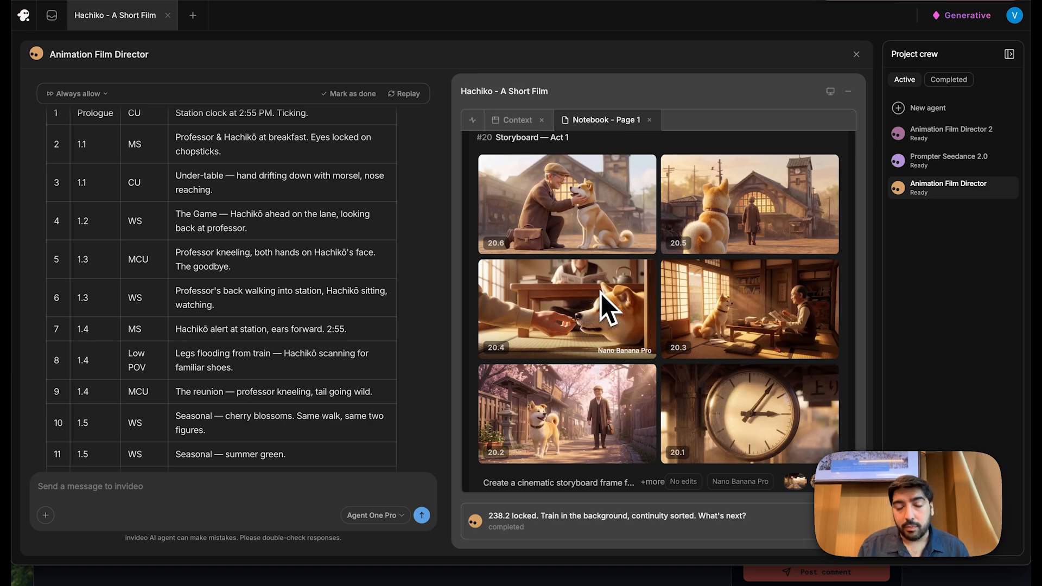
pyautogui.scroll(5, 601, 293)
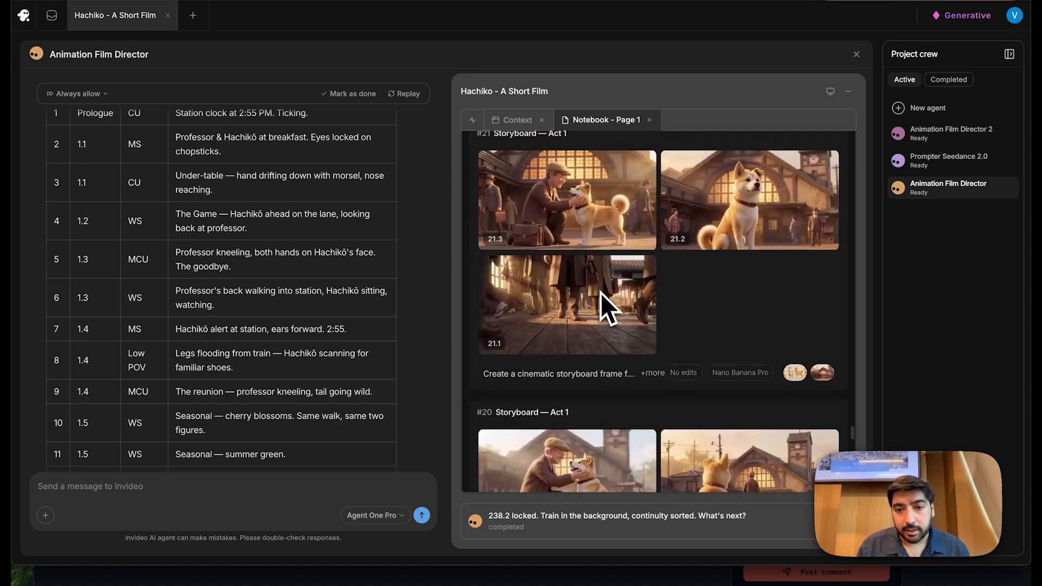
pyautogui.scroll(5, 601, 292)
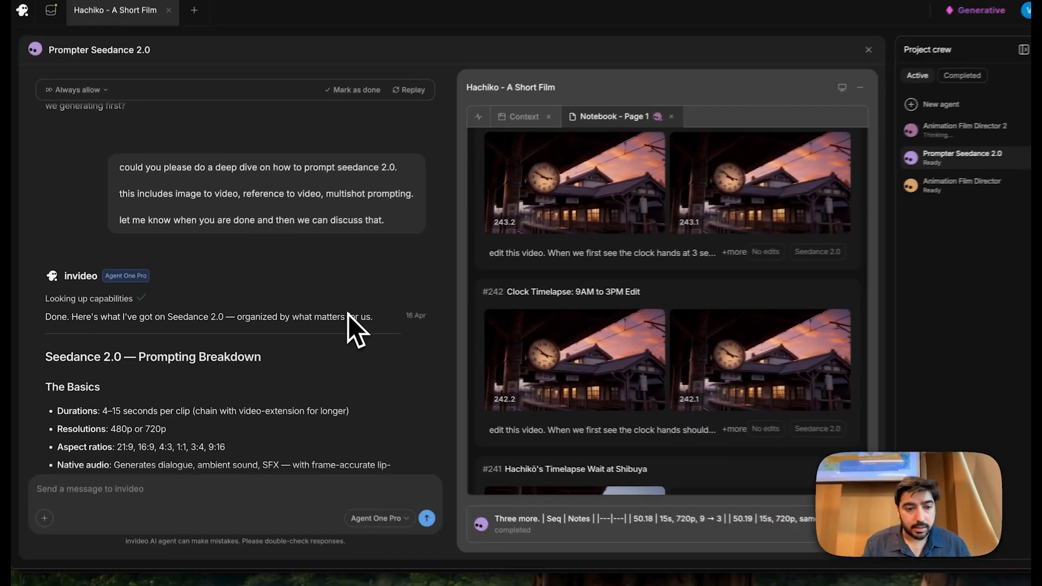
# Read the Seedance 2.0 prompting breakdown and the request to save it to context as a prompting guide
pyautogui.scroll(-6, 440, 567)
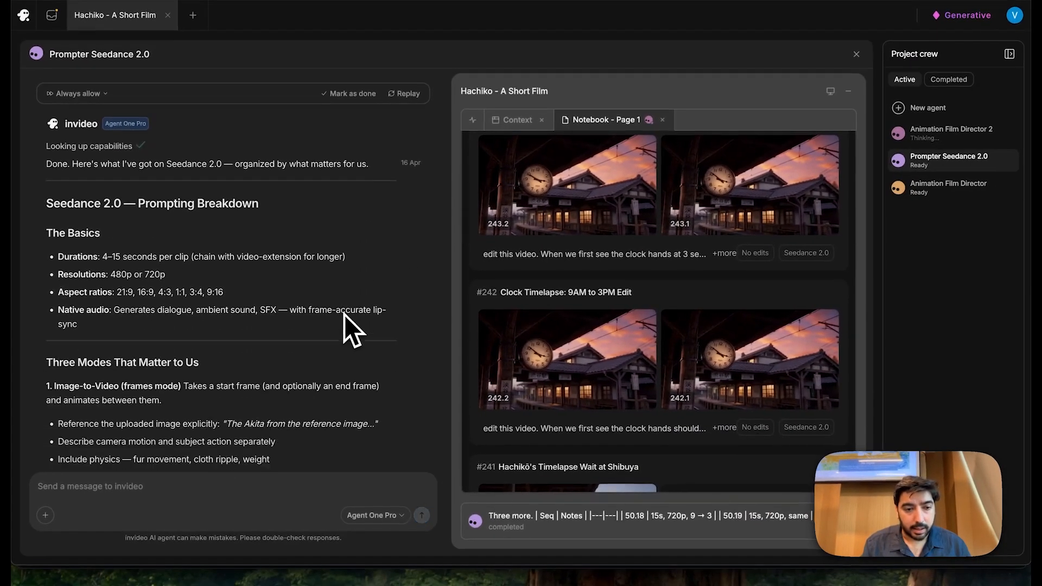
pyautogui.scroll(-15, 344, 315)
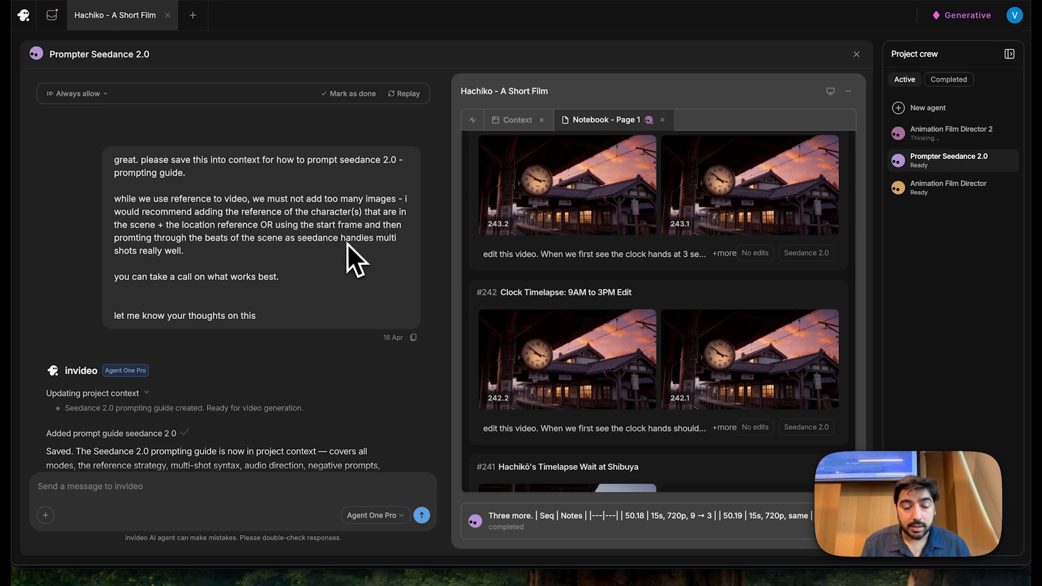
pyautogui.scroll(-1, 345, 246)
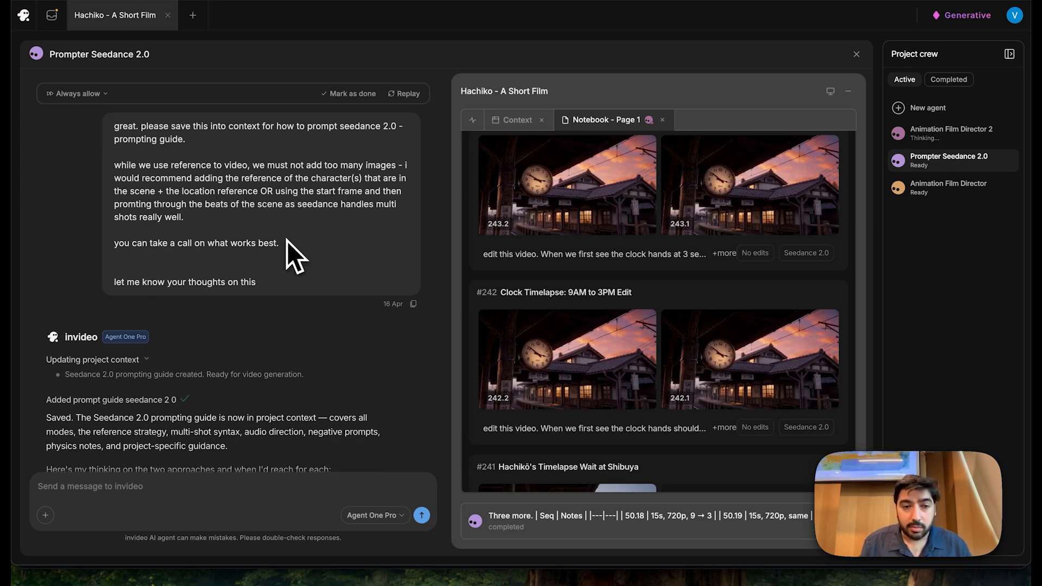
pyautogui.scroll(-12, 288, 240)
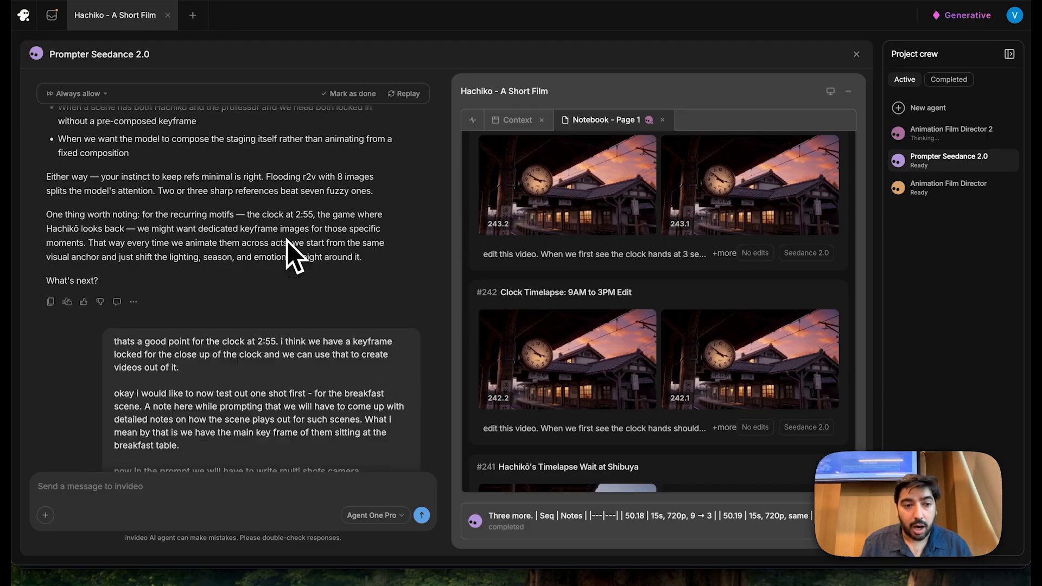
# Read the breakfast scene test-shot request and the agent's multi-shot reference-to-video prompt with its three references
pyautogui.scroll(-3, 288, 240)
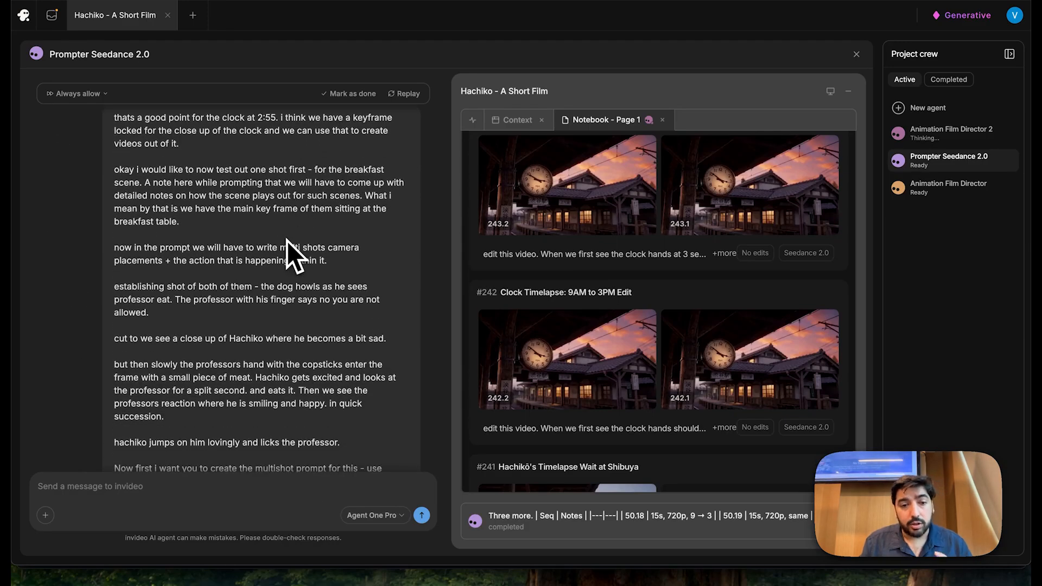
pyautogui.scroll(2, 287, 240)
pyautogui.scroll(-2, 288, 240)
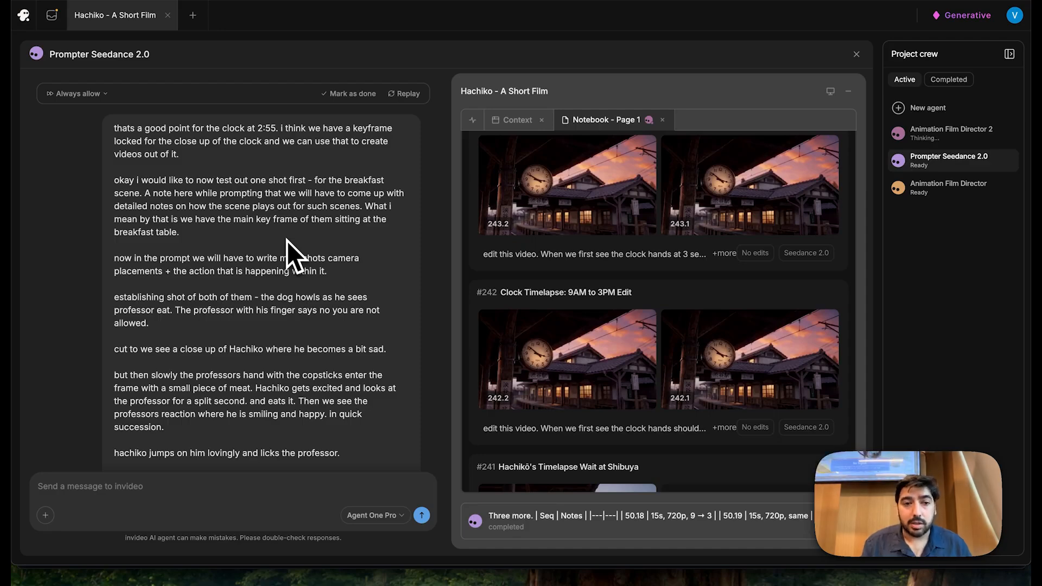
pyautogui.scroll(-1, 287, 240)
pyautogui.scroll(-10, 288, 240)
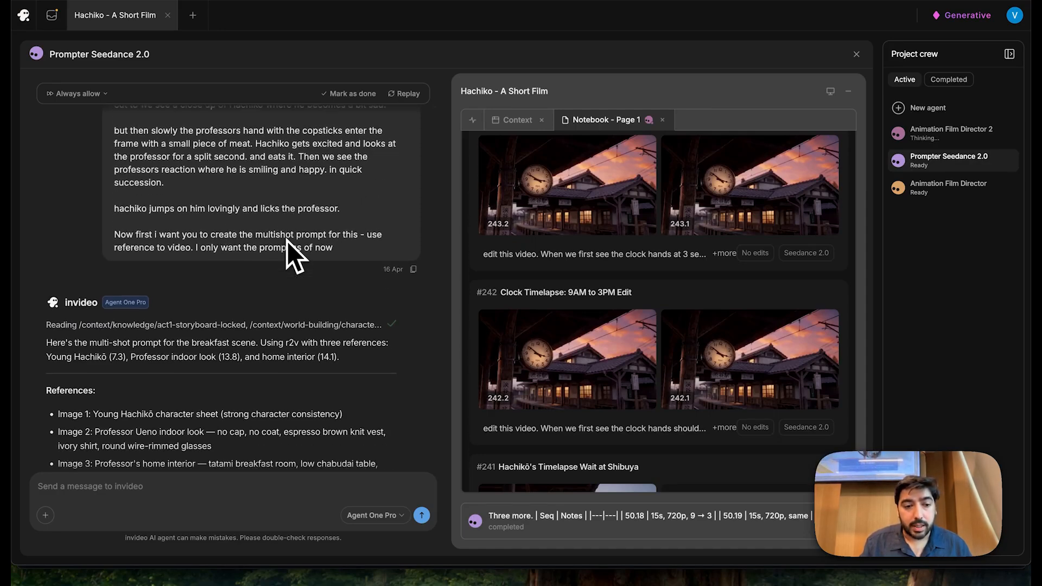
pyautogui.scroll(-2, 287, 240)
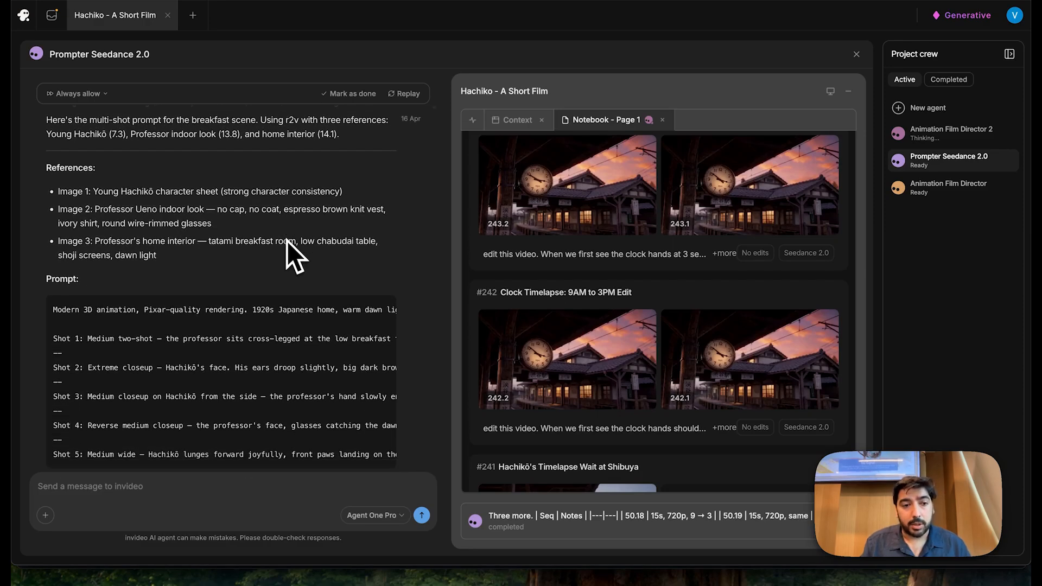
pyautogui.scroll(-2, 288, 240)
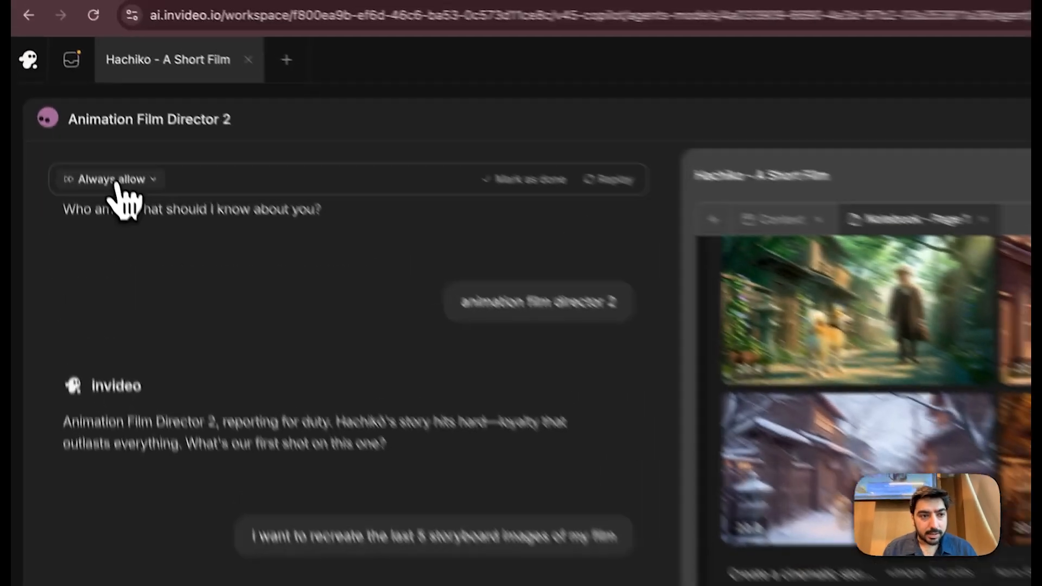
# Set Animation Film Director 2 to always ask before generating and choose the Memorial Sequence's last 5 frames (114.3–114.7) for recreation
pyautogui.click(80, 96)
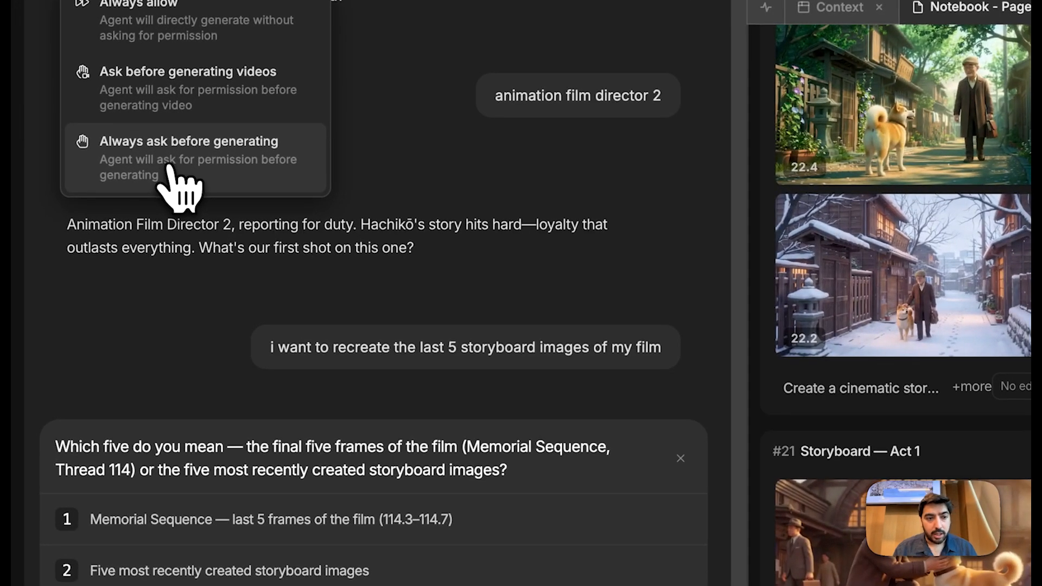
pyautogui.click(168, 167)
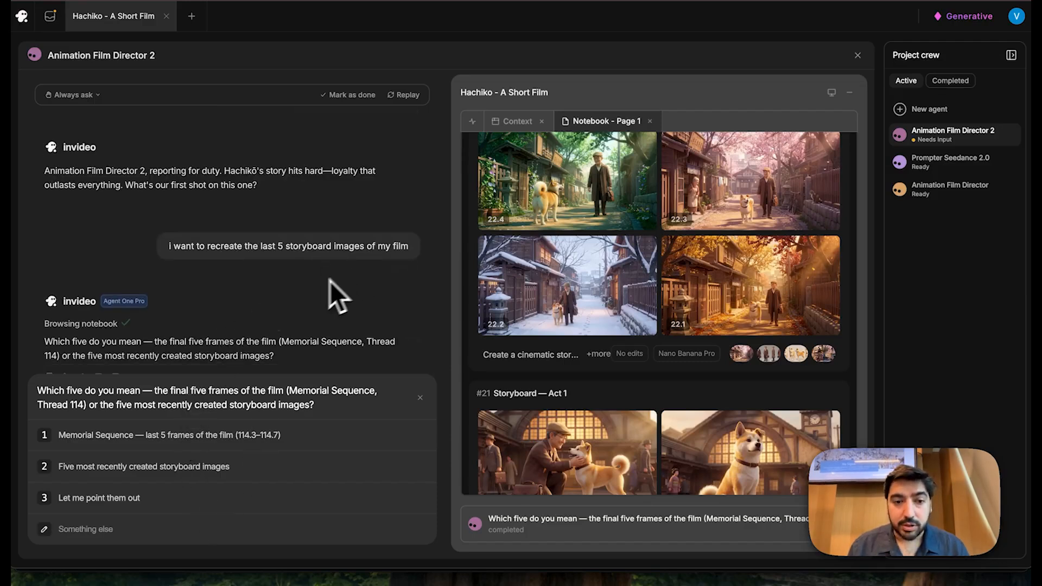
pyautogui.scroll(-1, 329, 282)
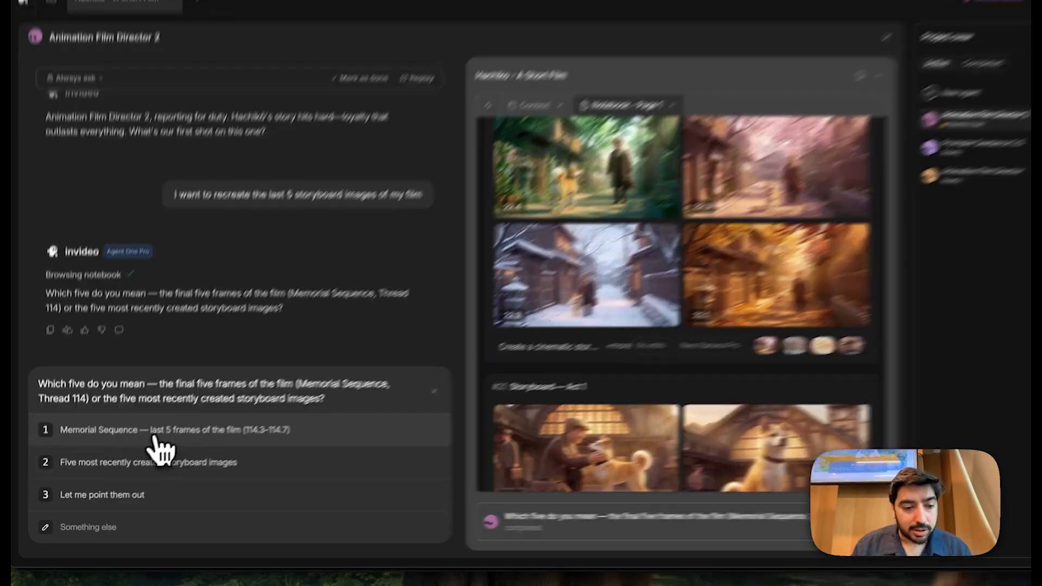
pyautogui.click(193, 437)
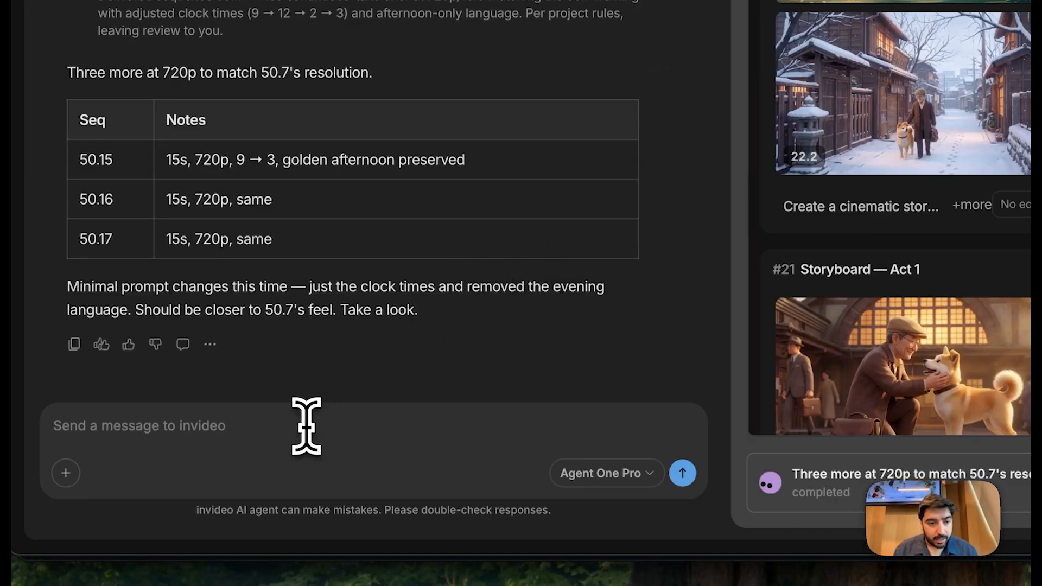
# Send Prompter Seedance 2.0 the message "lets recreate these 3 videos"
pyautogui.write('lets recreate these 3 videos')
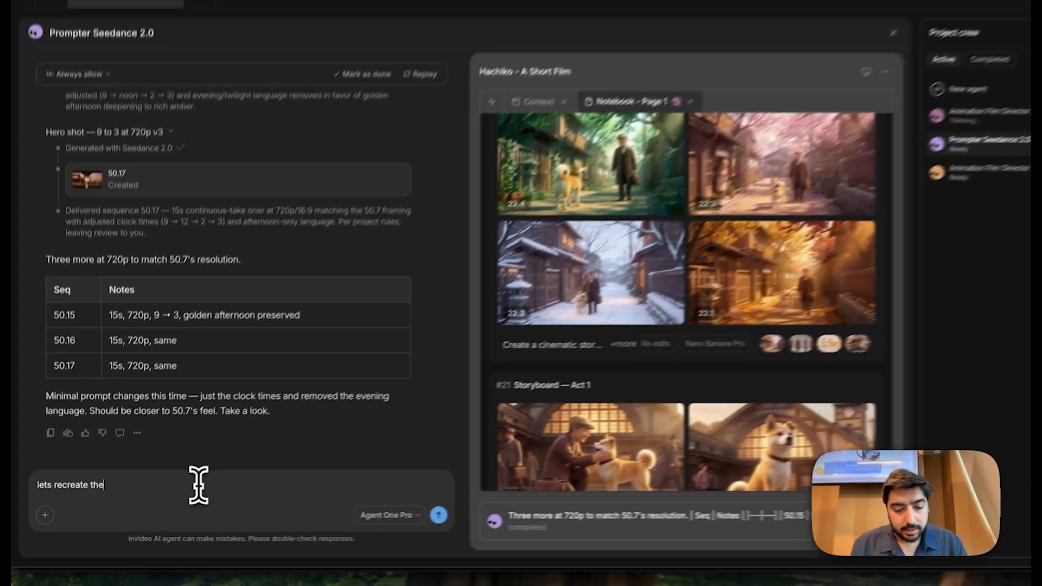
pyautogui.press('Return')
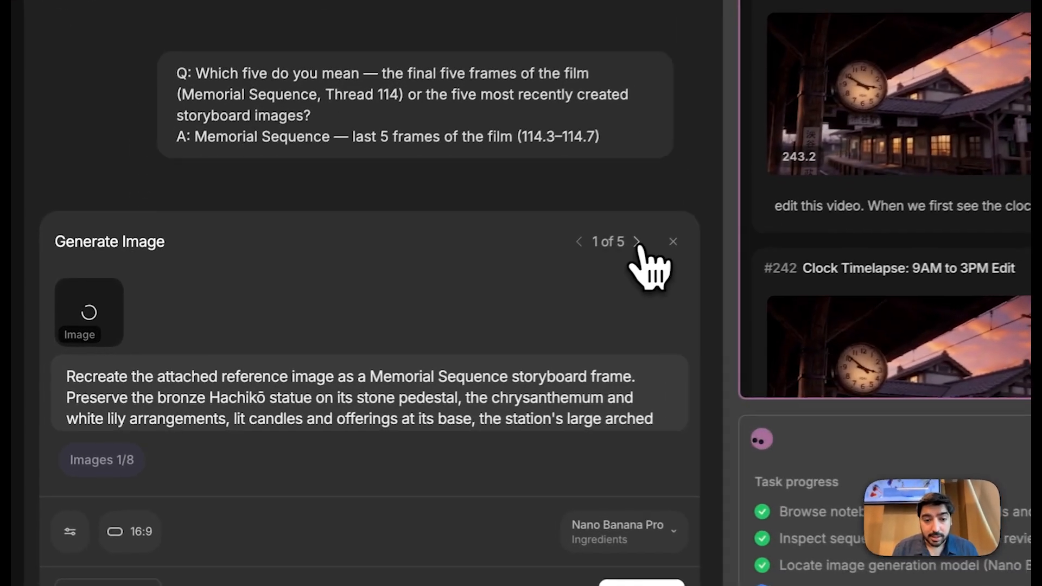
# Review the pending Memorial Sequence image generation requests and return to the first of the five
pyautogui.click(400, 313)
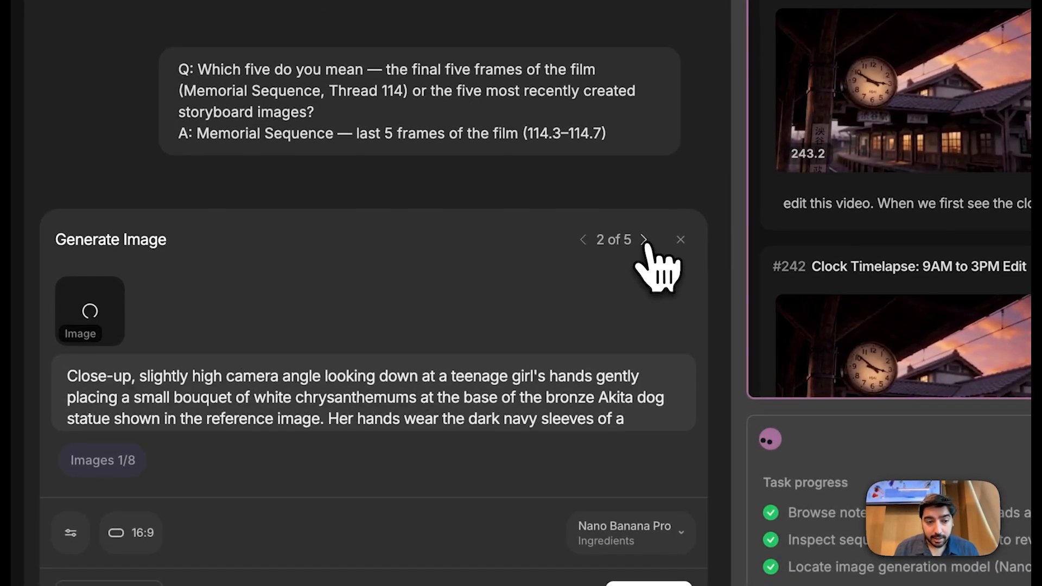
pyautogui.click(645, 241)
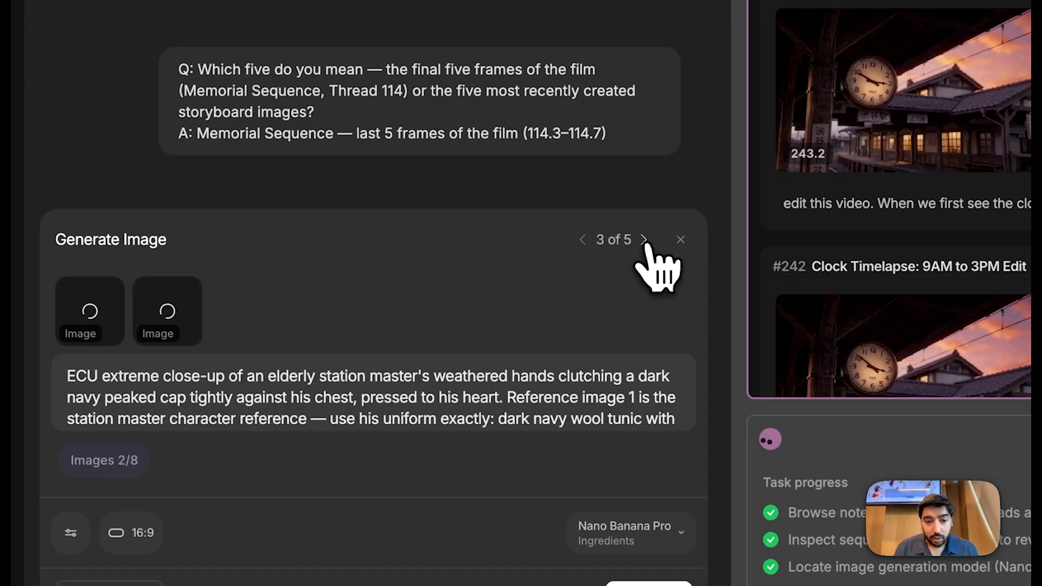
pyautogui.click(645, 241)
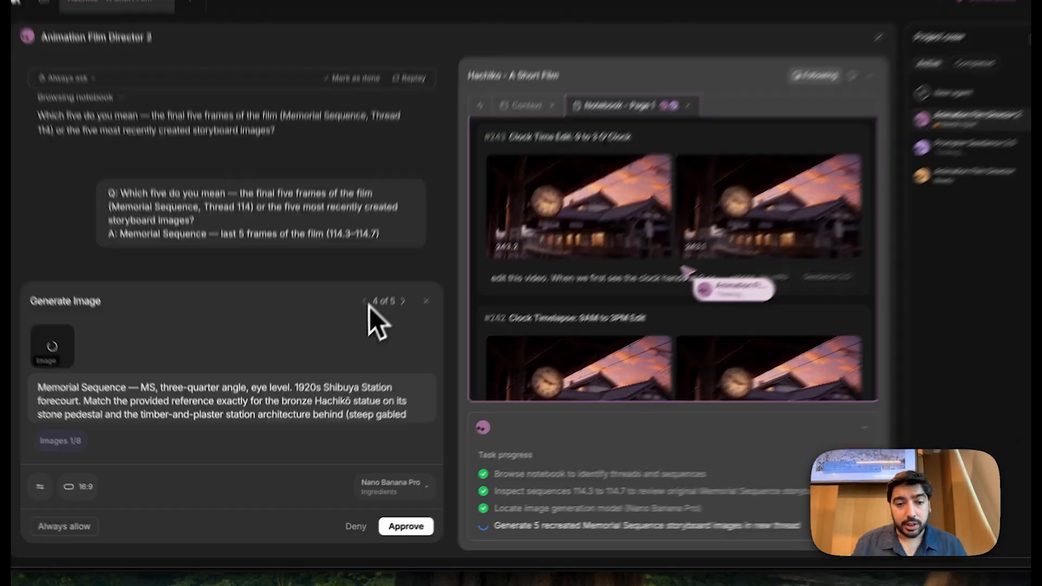
pyautogui.click(360, 311)
pyautogui.click(435, 139)
pyautogui.click(434, 139)
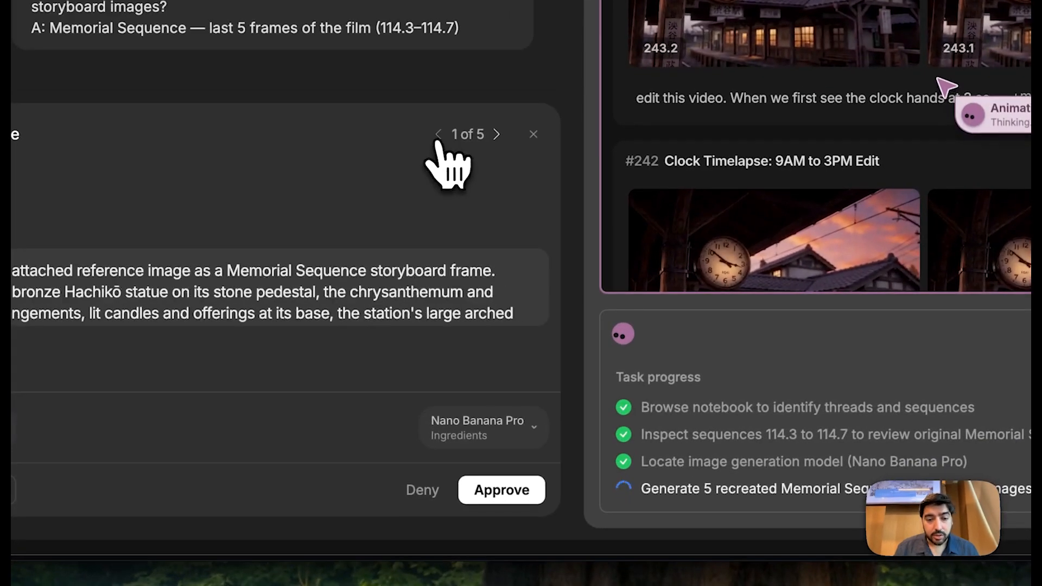
# Approve the first three Memorial Sequence image generations with Nano Banana Pro at 16:9
pyautogui.click(503, 500)
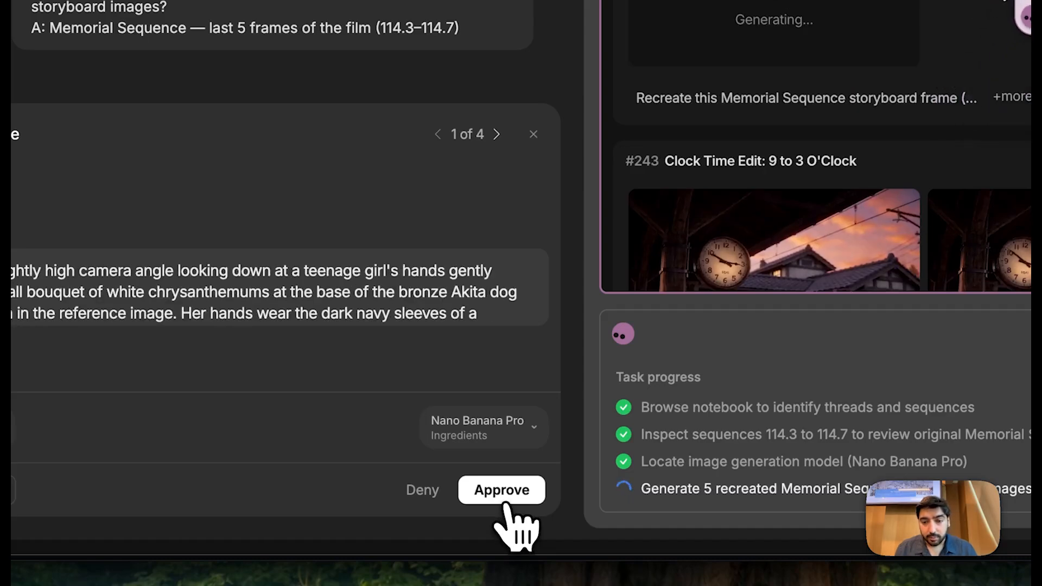
pyautogui.click(504, 502)
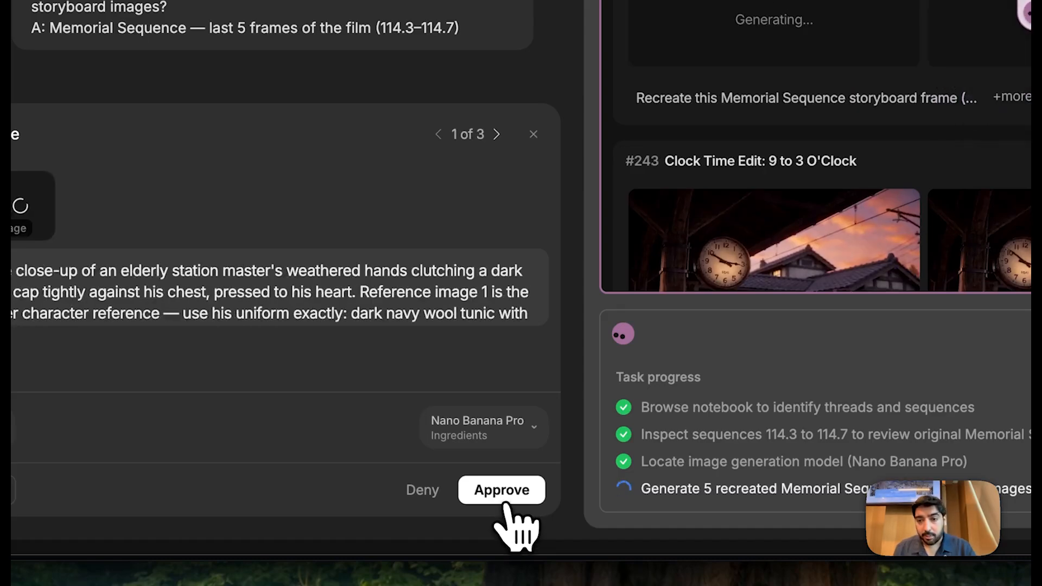
pyautogui.click(507, 495)
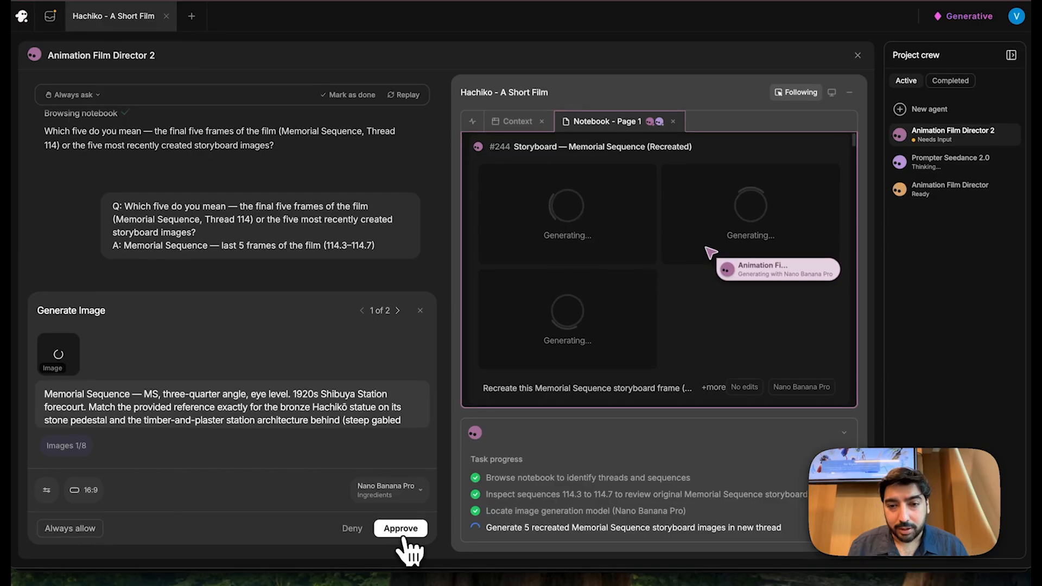